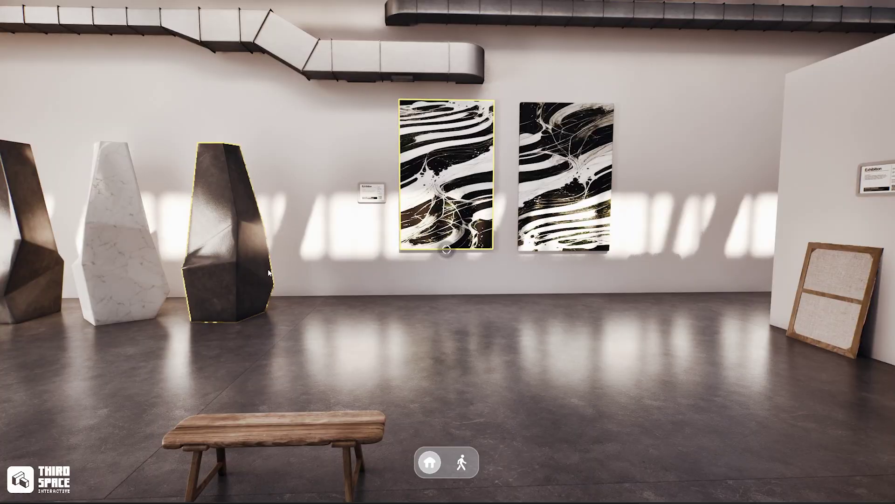
Explore the gallery, villa and neighbourhood demo scenes, focusing on sculptures and building parts and viewing them from different sides.
{"action": "left_click", "coordinate": [252, 274]}
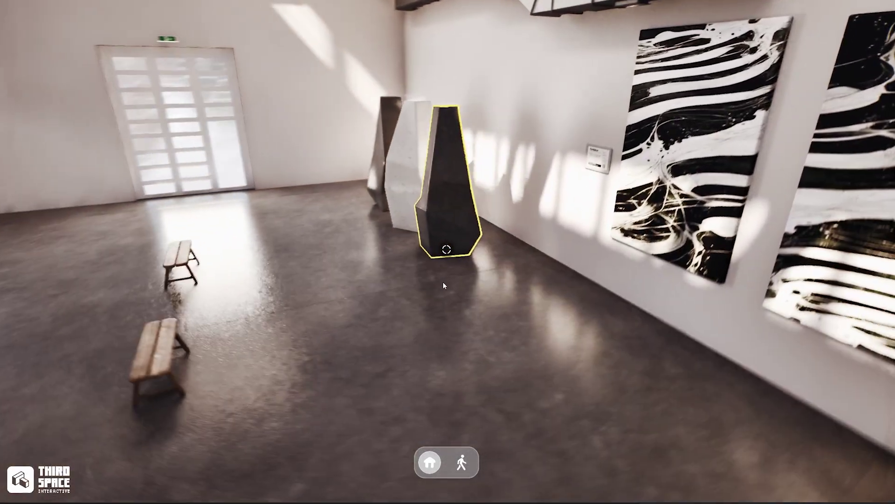
{"action": "mouse_move", "coordinate": [444, 285]}
{"action": "left_mouse_down"}
{"action": "mouse_move", "coordinate": [457, 313]}
{"action": "mouse_move", "coordinate": [501, 333]}
{"action": "mouse_move", "coordinate": [546, 322]}
{"action": "left_mouse_up"}
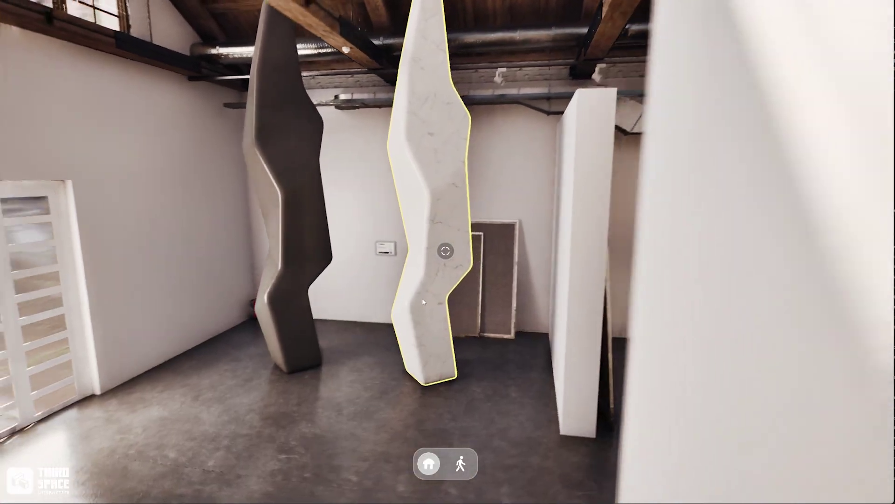
{"action": "mouse_move", "coordinate": [423, 298]}
{"action": "left_mouse_down"}
{"action": "mouse_move", "coordinate": [460, 321]}
{"action": "mouse_move", "coordinate": [479, 317]}
{"action": "mouse_move", "coordinate": [483, 301]}
{"action": "left_mouse_up"}
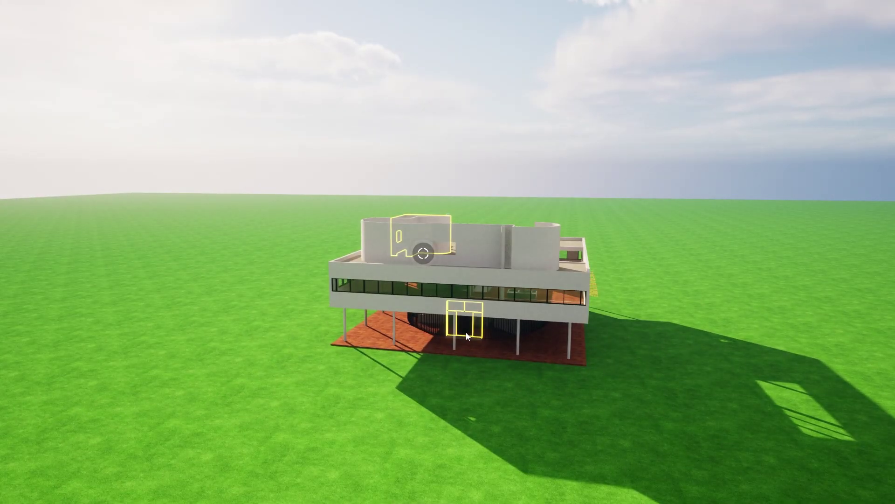
{"action": "double_click", "coordinate": [466, 336]}
{"action": "left_click_drag", "start_coordinate": [349, 326], "coordinate": [418, 248]}
{"action": "scroll", "coordinate": [424, 241], "scroll_direction": "up", "scroll_amount": 3}
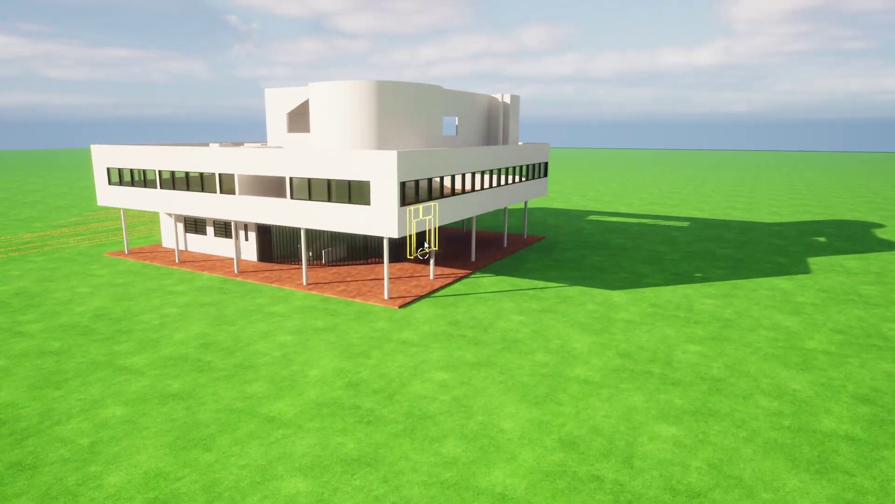
{"action": "scroll", "coordinate": [425, 244], "scroll_direction": "up", "scroll_amount": 10}
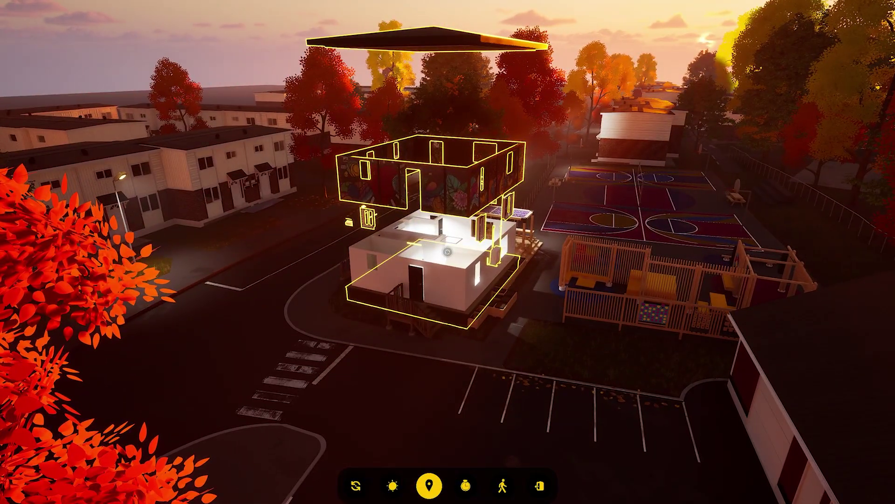
{"action": "left_click_drag", "start_coordinate": [540, 390], "coordinate": [746, 398]}
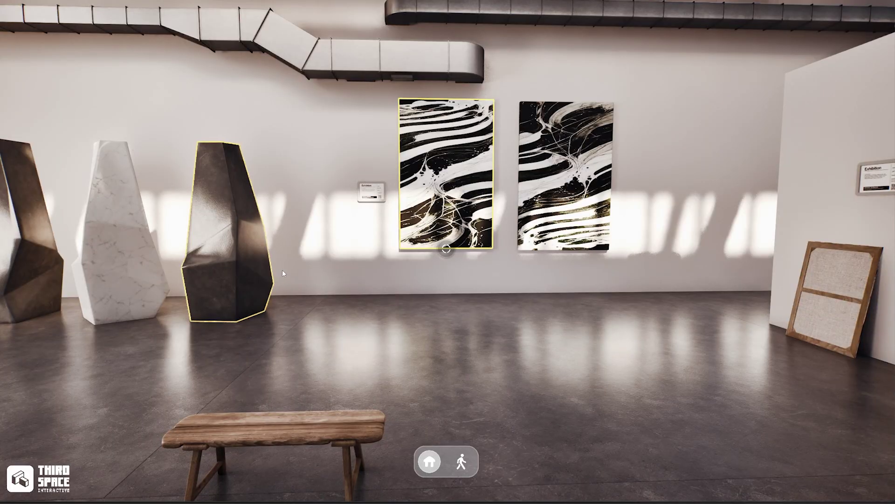
{"action": "left_click", "coordinate": [270, 280]}
{"action": "left_click_drag", "start_coordinate": [524, 237], "coordinate": [444, 279]}
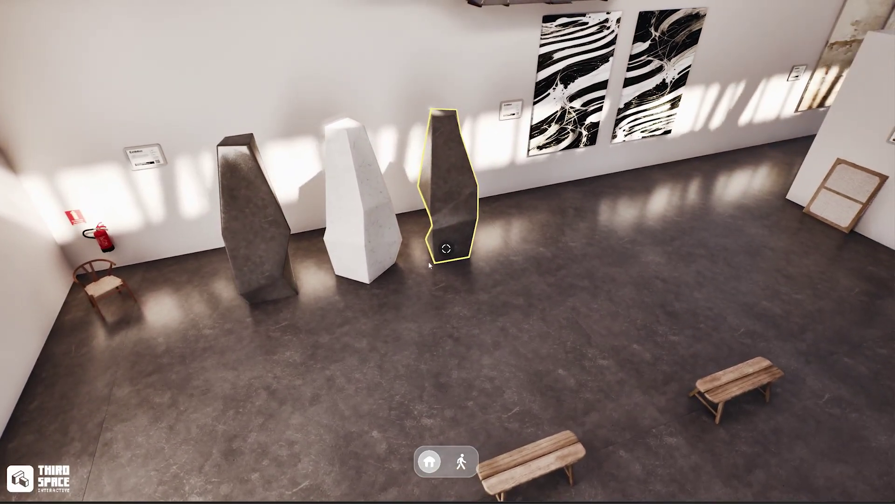
{"action": "left_click", "coordinate": [382, 237]}
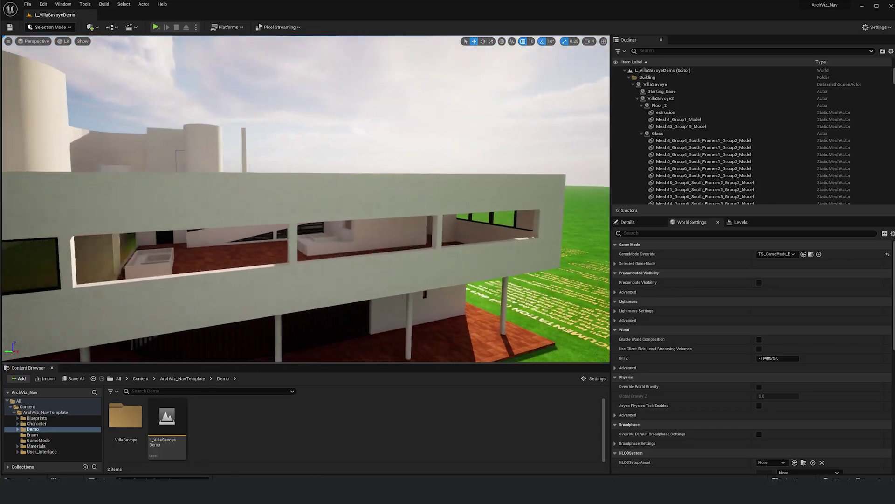
{"action": "right_click_drag", "start_coordinate": [362, 201], "coordinate": [305, 200]}
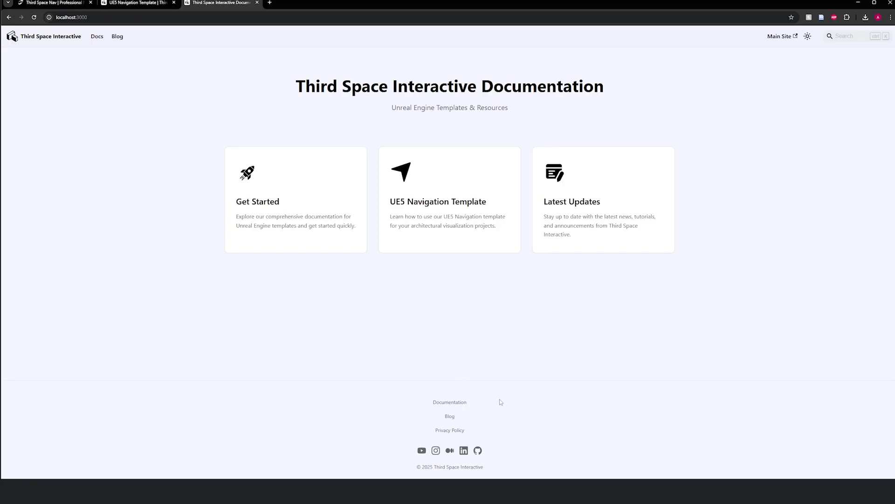
Read the UE5 Navigation Template documentation, from its feature overview to the Basic Navigation Setup page.
{"action": "left_click", "coordinate": [485, 234]}
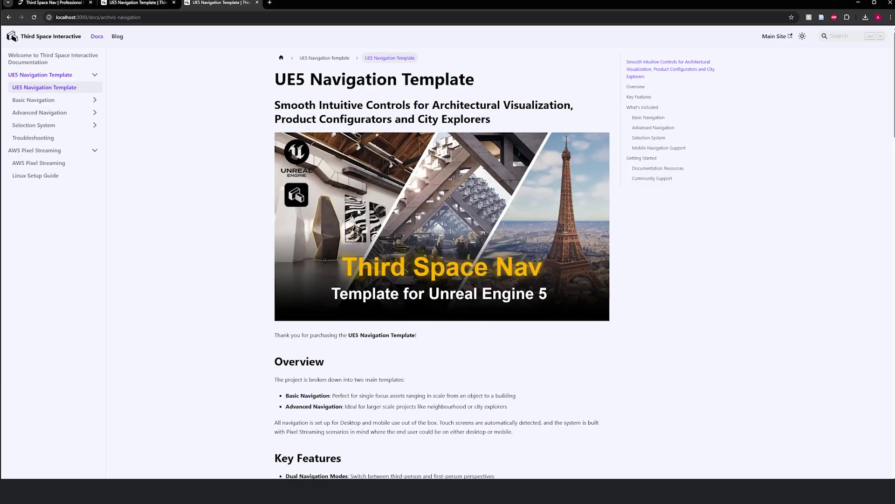
{"action": "scroll", "coordinate": [489, 271], "scroll_direction": "down", "scroll_amount": 10}
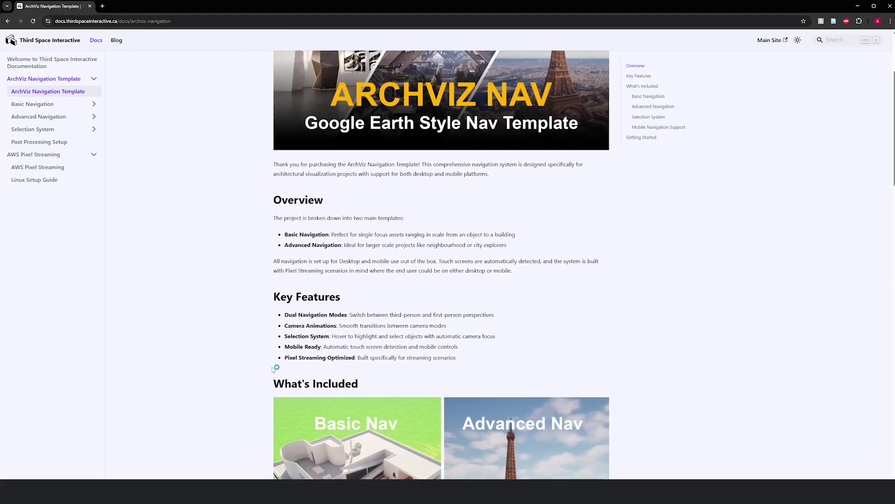
{"action": "scroll", "coordinate": [273, 368], "scroll_direction": "down", "scroll_amount": 20}
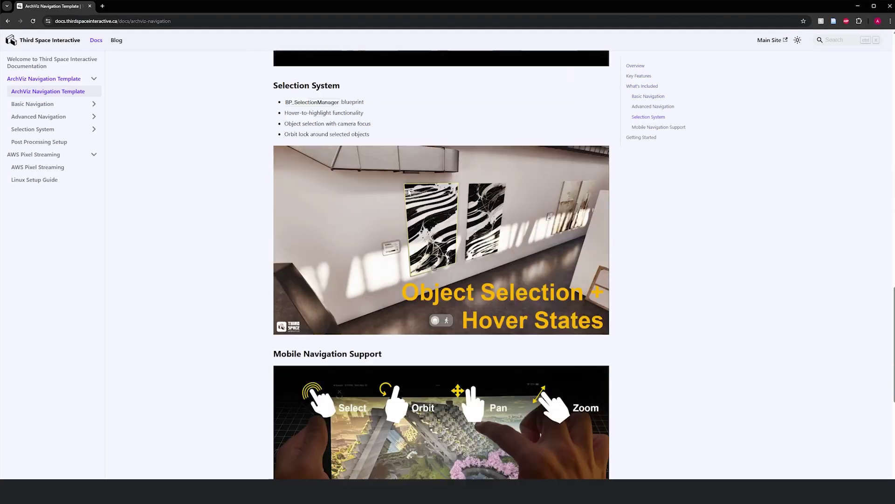
{"action": "scroll", "coordinate": [408, 192], "scroll_direction": "down", "scroll_amount": 6}
{"action": "left_click", "coordinate": [564, 365]}
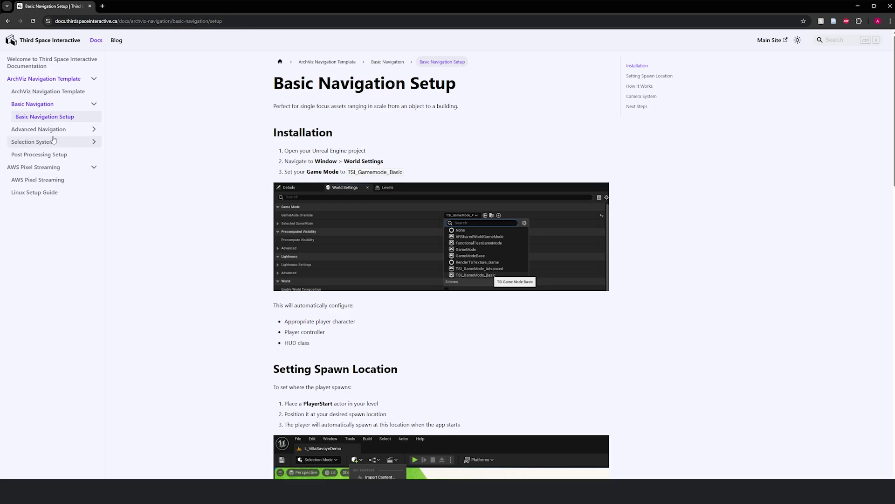
{"action": "scroll", "coordinate": [359, 169], "scroll_direction": "down", "scroll_amount": 10}
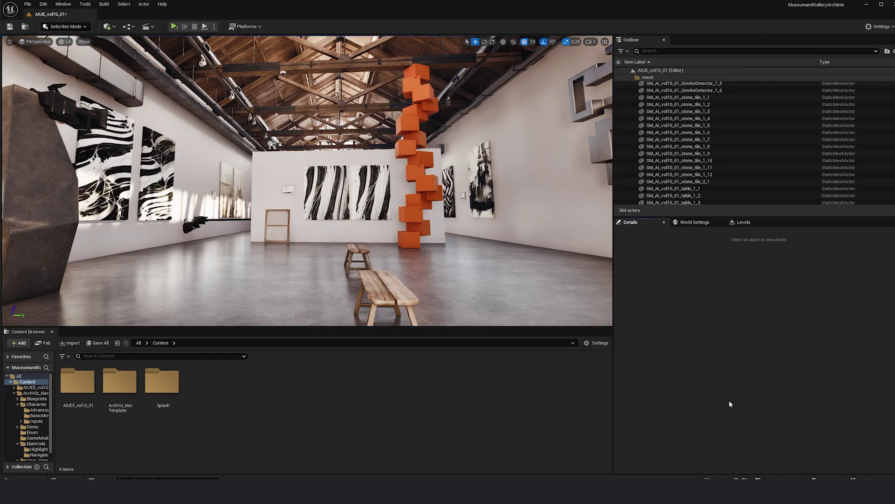
Switch to the Epic Games Launcher, find Third Space Navigation in the Fab Library, and return to the Unreal Editor.
{"action": "left_click", "coordinate": [750, 459]}
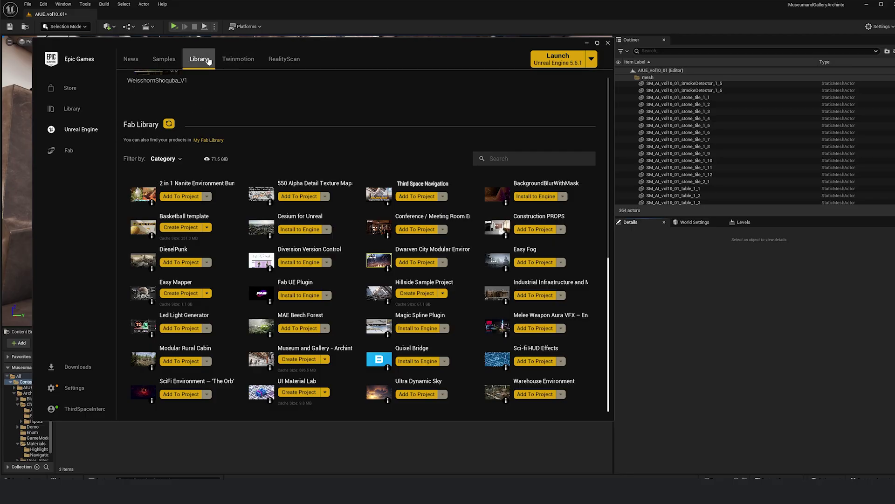
{"action": "scroll", "coordinate": [149, 130], "scroll_direction": "up", "scroll_amount": 2}
{"action": "scroll", "coordinate": [157, 130], "scroll_direction": "down", "scroll_amount": 2}
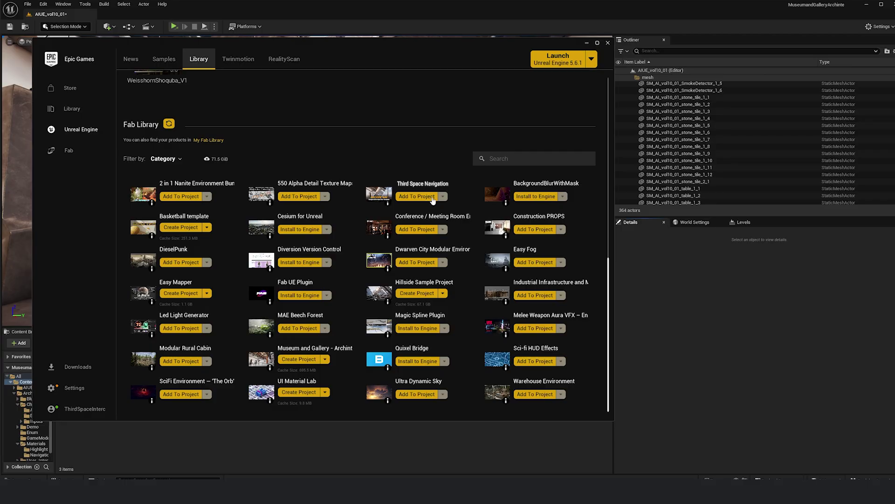
{"action": "left_click", "coordinate": [623, 12]}
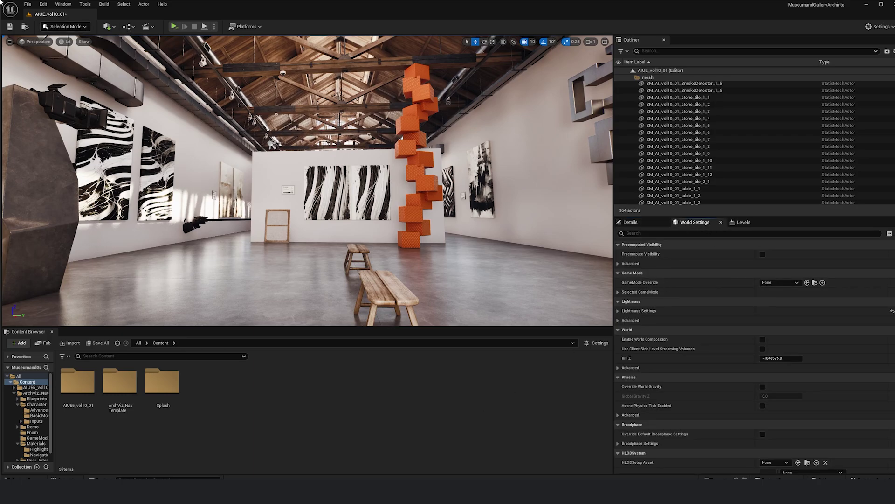
Set the level's GameMode Override to TSI_GameMode_Basic in the World Settings.
{"action": "left_click", "coordinate": [63, 4]}
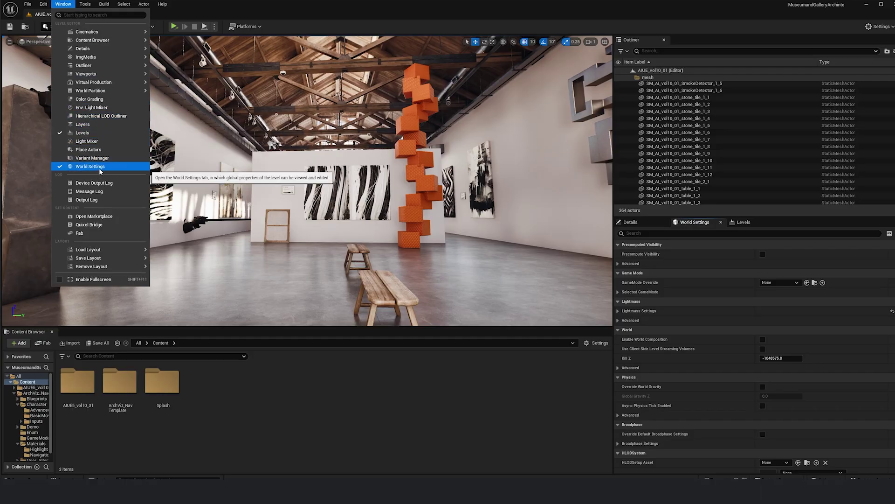
{"action": "left_click", "coordinate": [563, 406]}
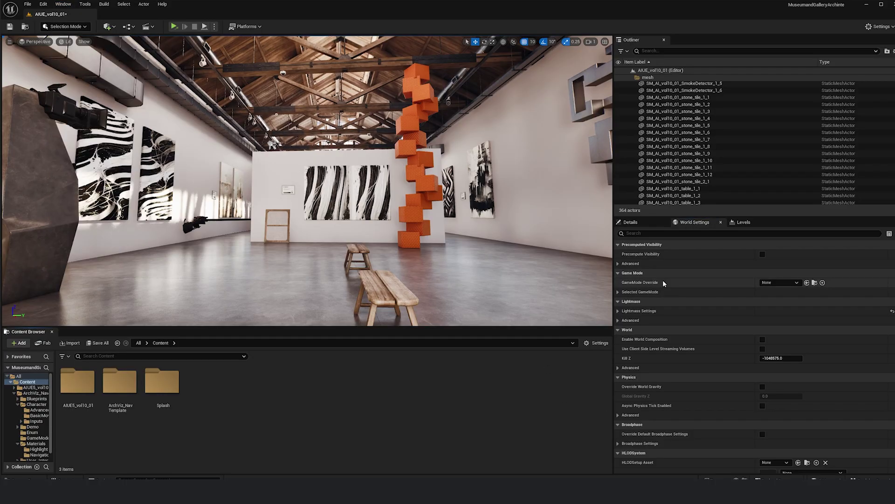
{"action": "left_click", "coordinate": [789, 282]}
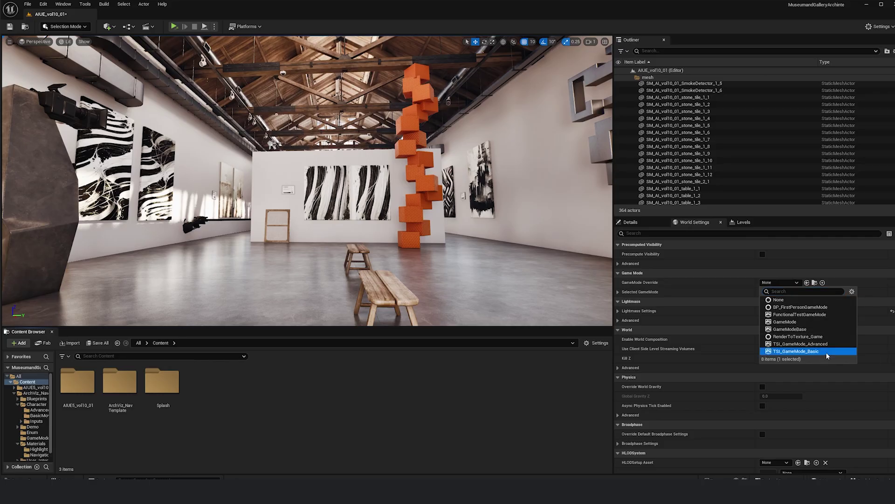
{"action": "left_click", "coordinate": [821, 351]}
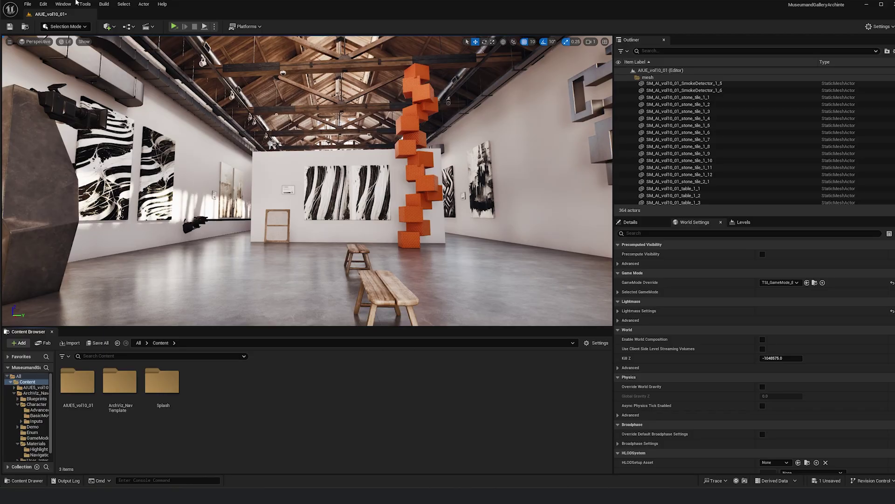
Add two collision object channels in the Project Settings, selectableMesh and floorPlate, both with Block as the default response.
{"action": "left_click", "coordinate": [43, 4]}
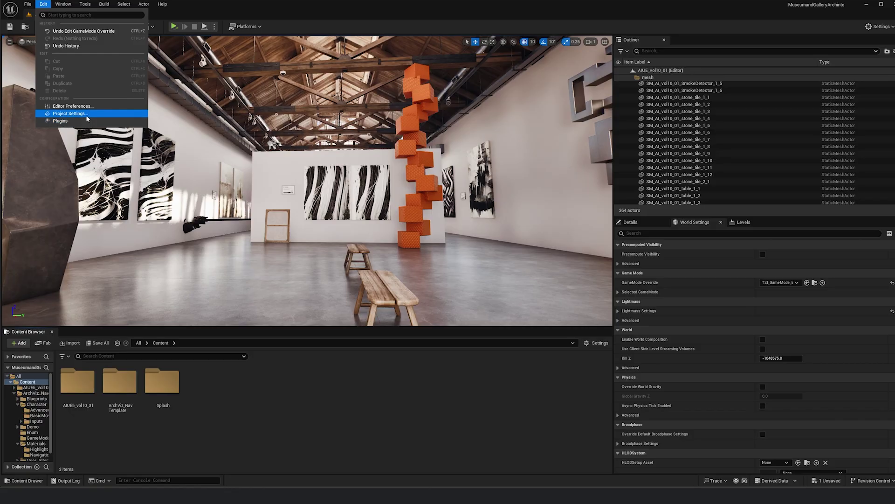
{"action": "left_click", "coordinate": [86, 114]}
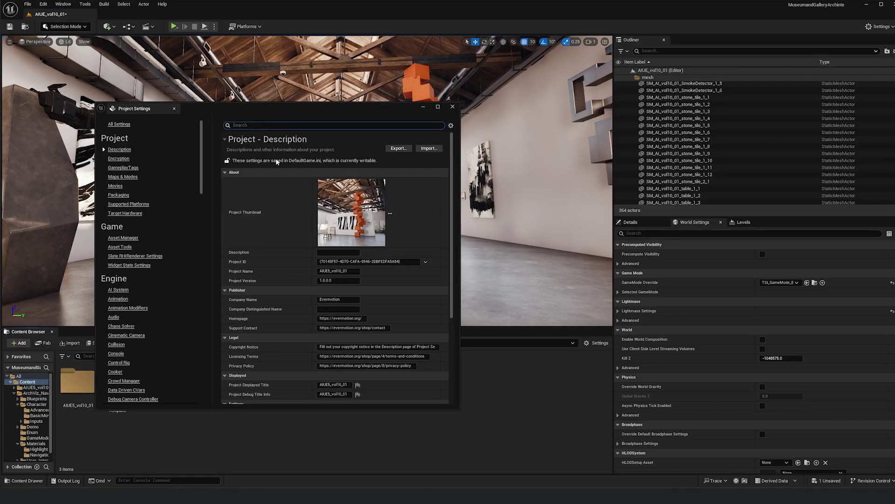
{"action": "type", "text": "object"}
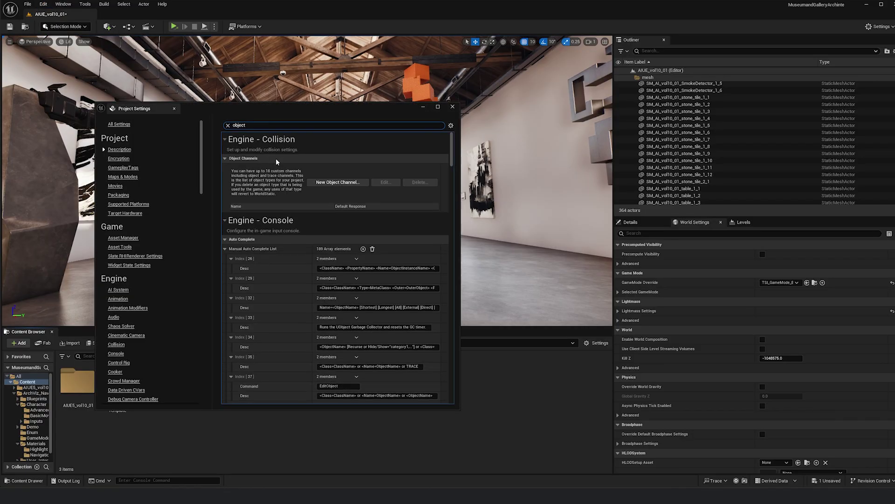
{"action": "left_click", "coordinate": [348, 183]}
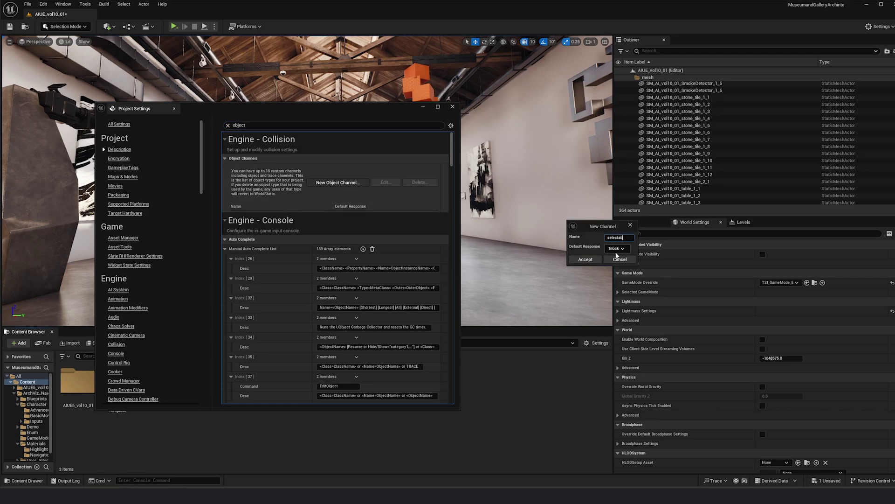
{"action": "left_click", "coordinate": [588, 259]}
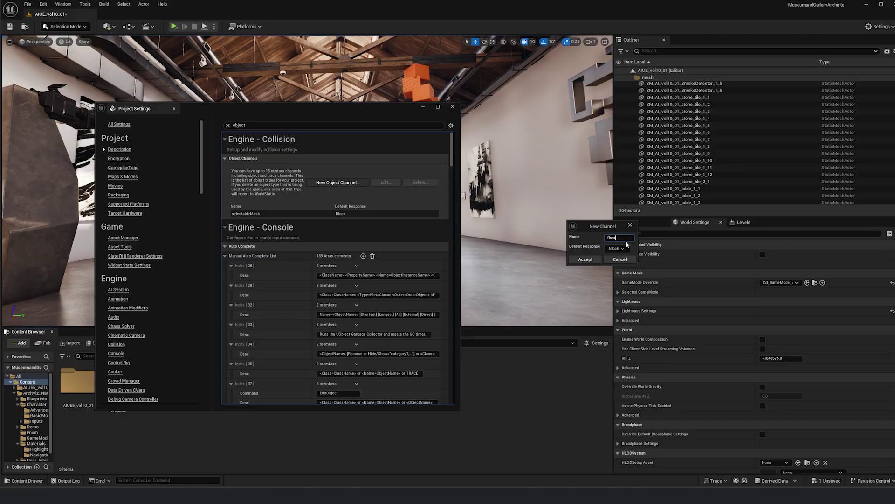
{"action": "left_click", "coordinate": [586, 259]}
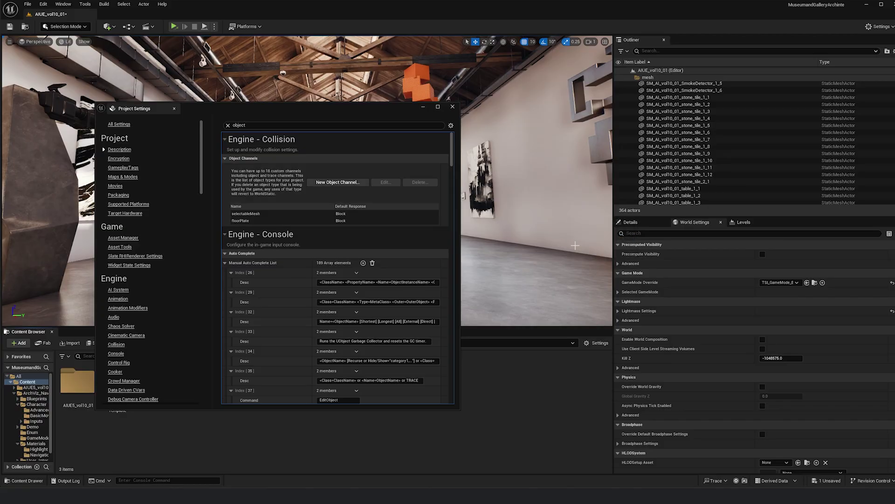
{"action": "left_click", "coordinate": [458, 110]}
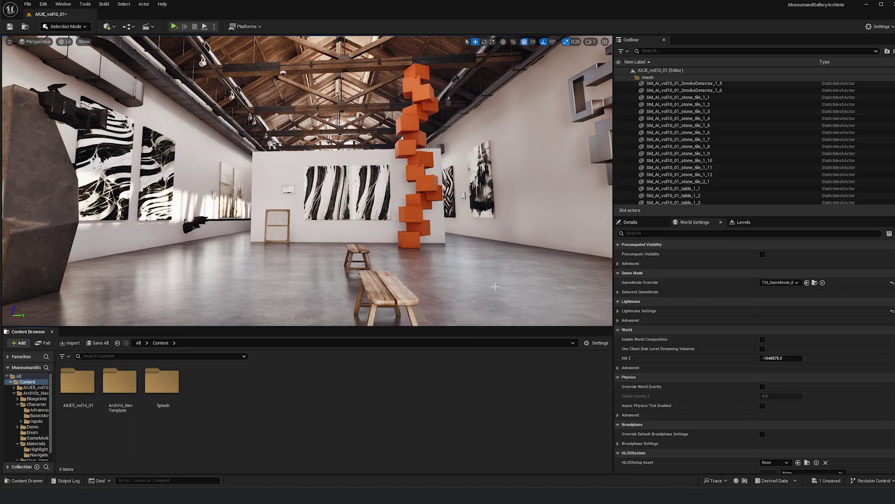
Set all stone_tile floor meshes, stone_tile_1_1 through stone_tile_2_1, to the Custom collision preset with object type floorPlate.
{"action": "left_click", "coordinate": [498, 287]}
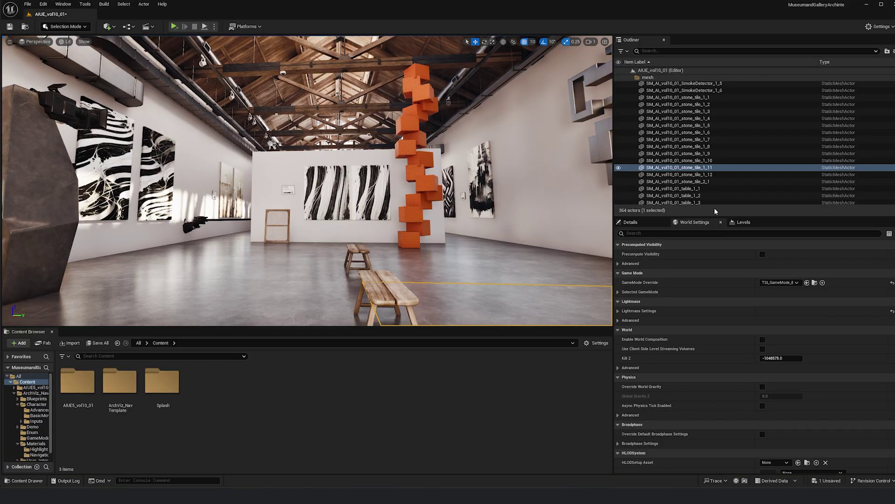
{"action": "left_click", "coordinate": [714, 182]}
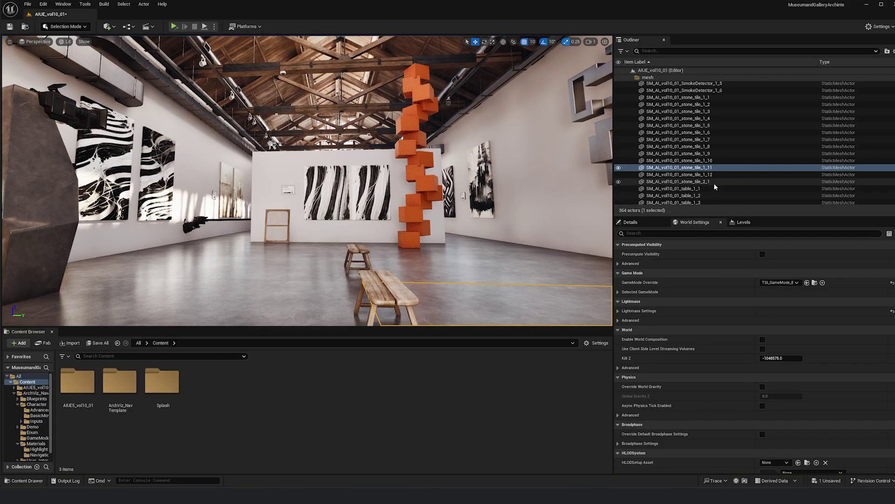
{"action": "left_click", "coordinate": [726, 98], "text": "shift"}
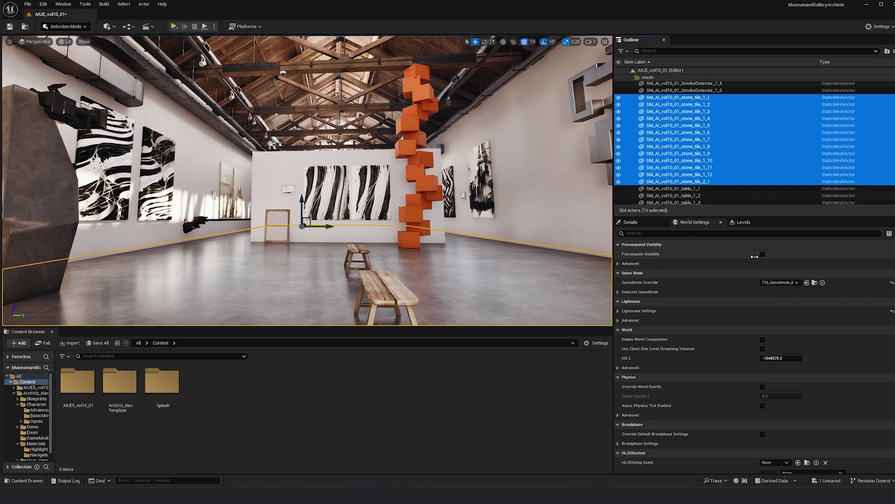
{"action": "left_click", "coordinate": [648, 222]}
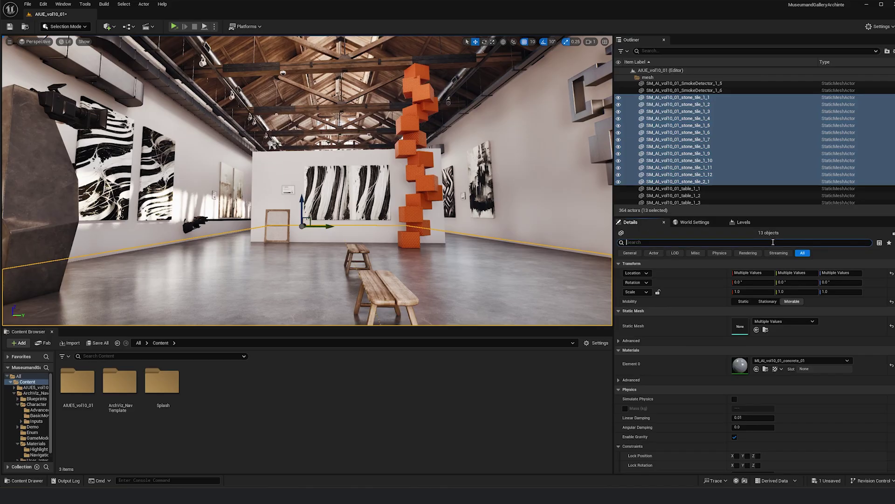
{"action": "type", "text": "coll"}
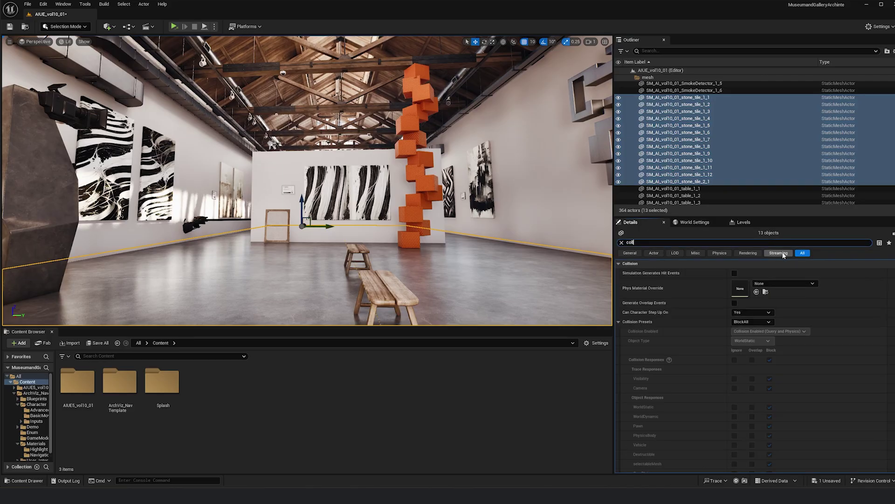
{"action": "left_click", "coordinate": [752, 321]}
{"action": "left_click", "coordinate": [744, 337]}
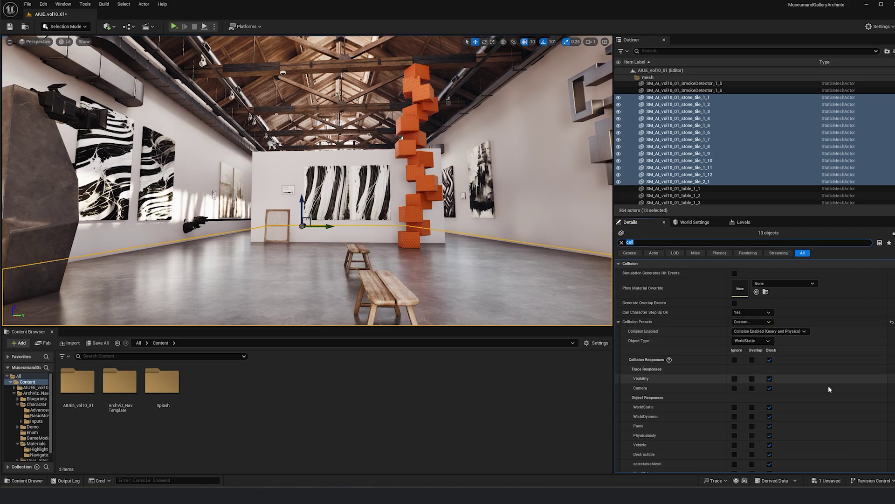
{"action": "left_click", "coordinate": [751, 341]}
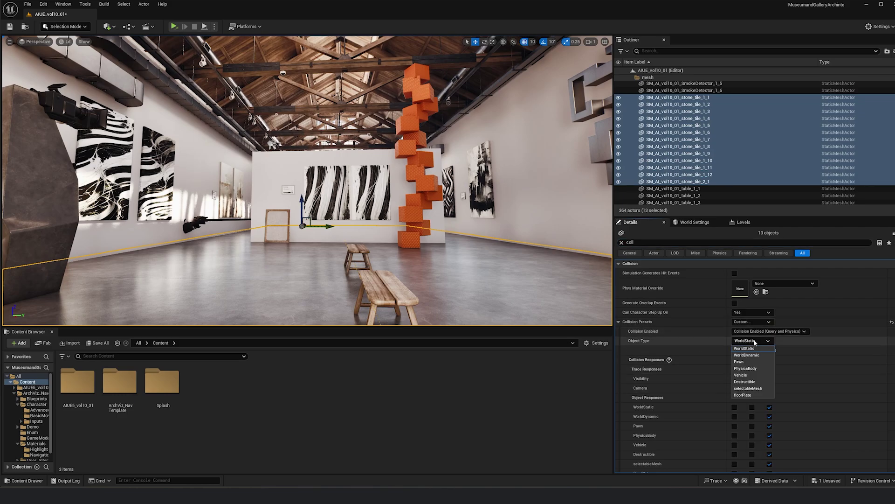
{"action": "left_click", "coordinate": [743, 395]}
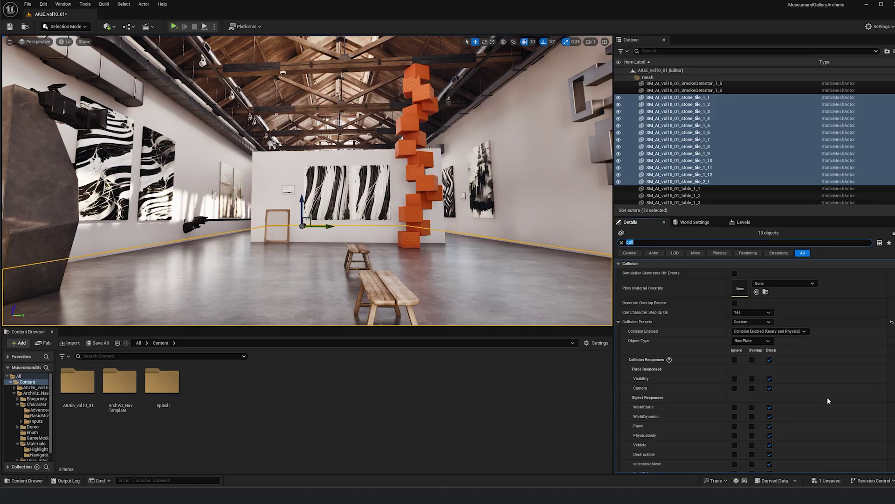
{"action": "left_click", "coordinate": [621, 242]}
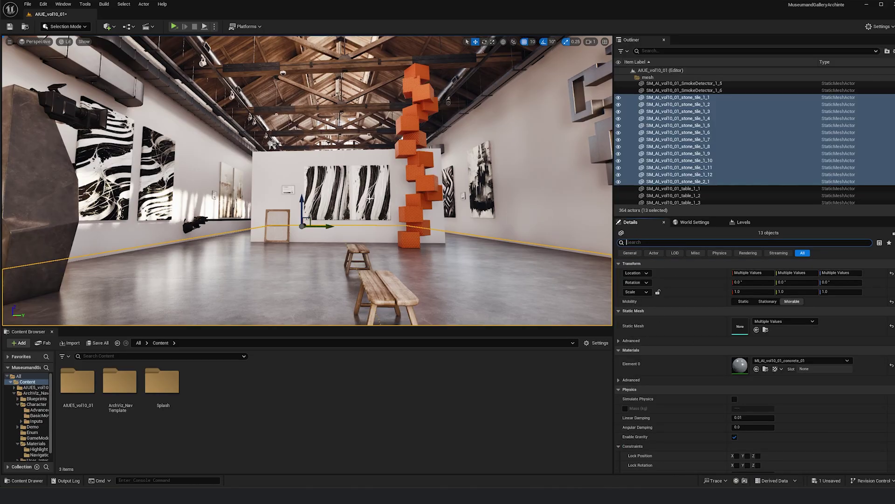
Give the two twisted sculptures, sculpt_7_1 and sculpt_7_2, the Custom collision preset with object type selectableMesh.
{"action": "mouse_move", "coordinate": [405, 222]}
{"action": "right_mouse_down"}
{"action": "mouse_move", "coordinate": [513, 222]}
{"action": "mouse_move", "coordinate": [406, 222]}
{"action": "mouse_move", "coordinate": [467, 224]}
{"action": "right_mouse_up"}
{"action": "key", "text": "w"}
{"action": "right_click_drag", "start_coordinate": [234, 211], "coordinate": [234, 211]}
{"action": "left_click", "coordinate": [234, 211]}
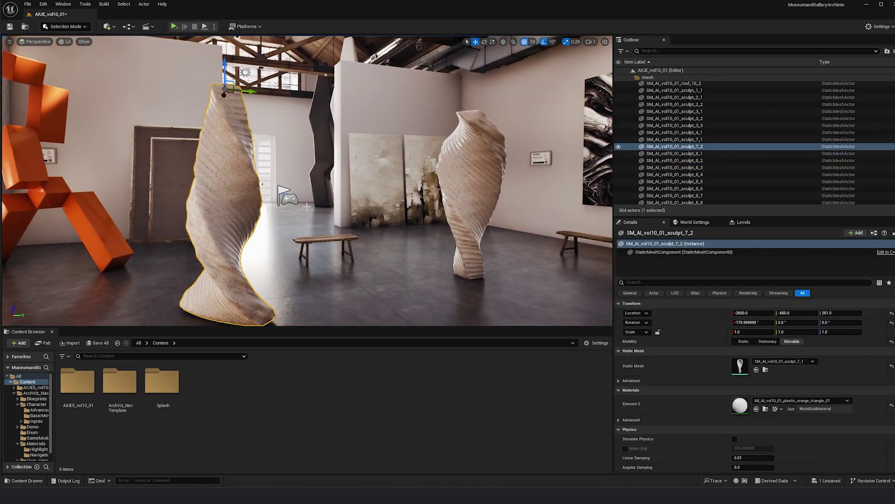
{"action": "left_click", "coordinate": [481, 181], "text": "ctrl"}
{"action": "left_click", "coordinate": [721, 244]}
{"action": "type", "text": "coll"}
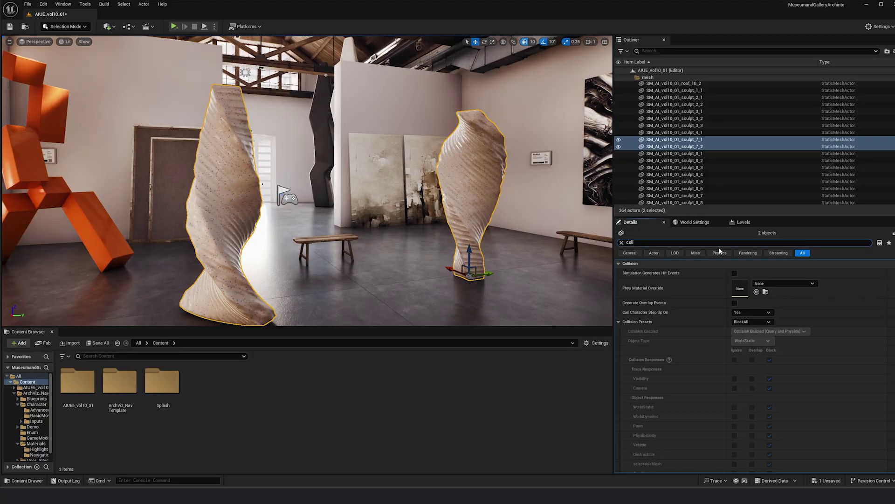
{"action": "left_click", "coordinate": [748, 321]}
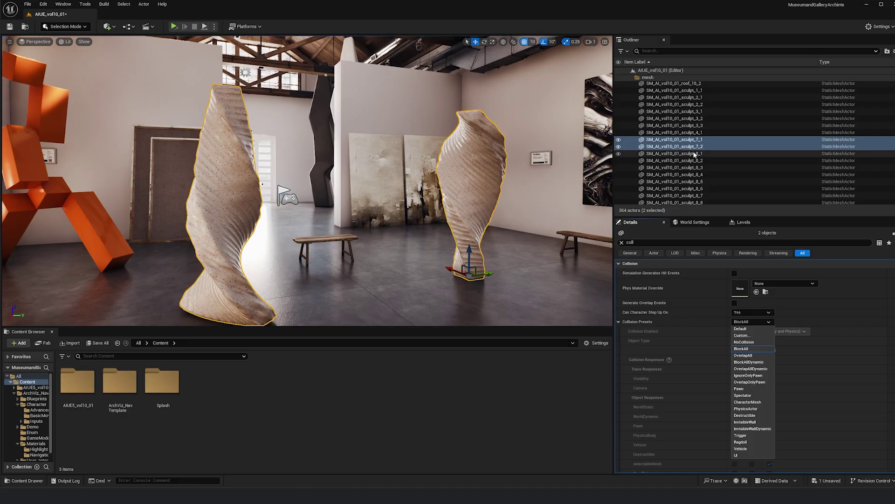
{"action": "left_click", "coordinate": [756, 336]}
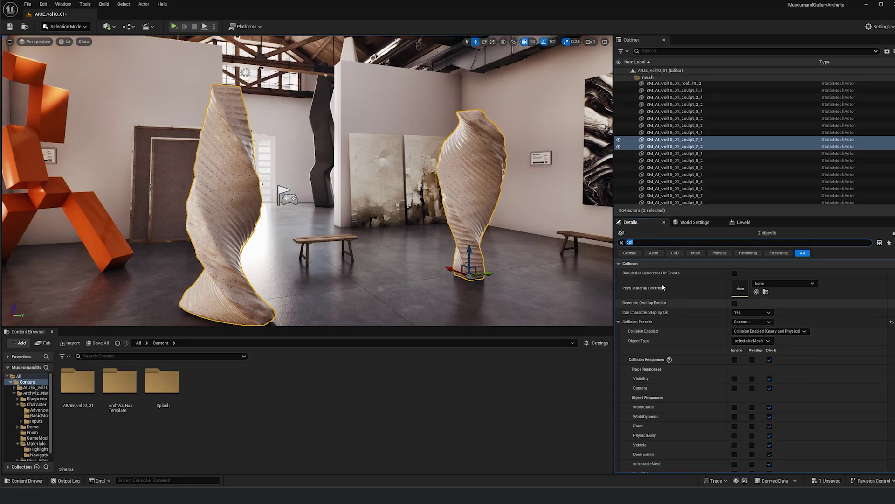
{"action": "left_click", "coordinate": [621, 243]}
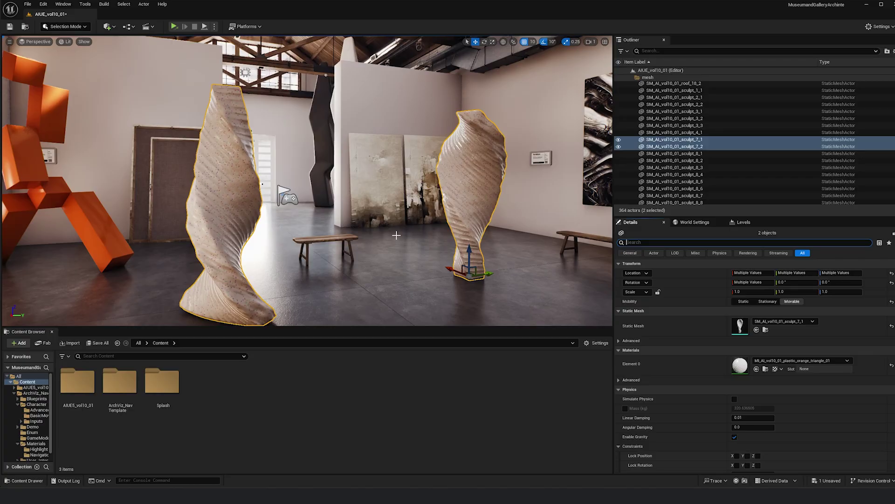
Delete the existing PlayerStart and place a new Player Start on the gallery floor near the leaning paintings.
{"action": "left_click", "coordinate": [287, 198]}
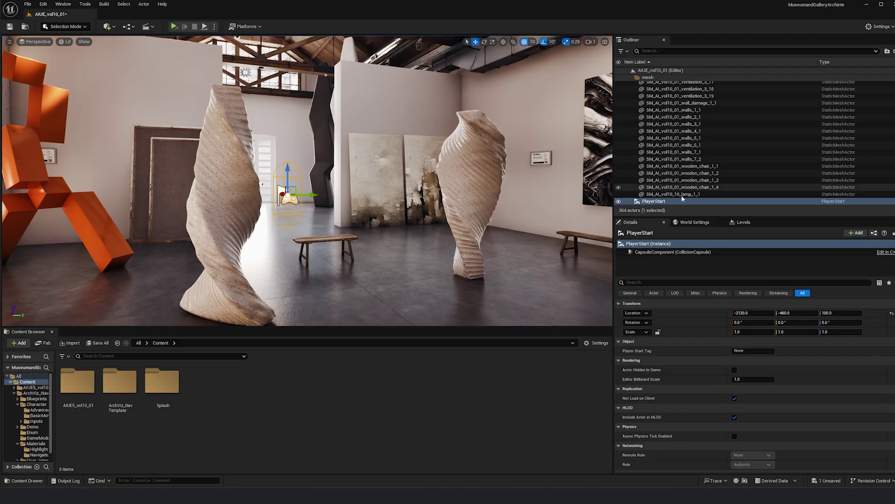
{"action": "key", "text": "Delete"}
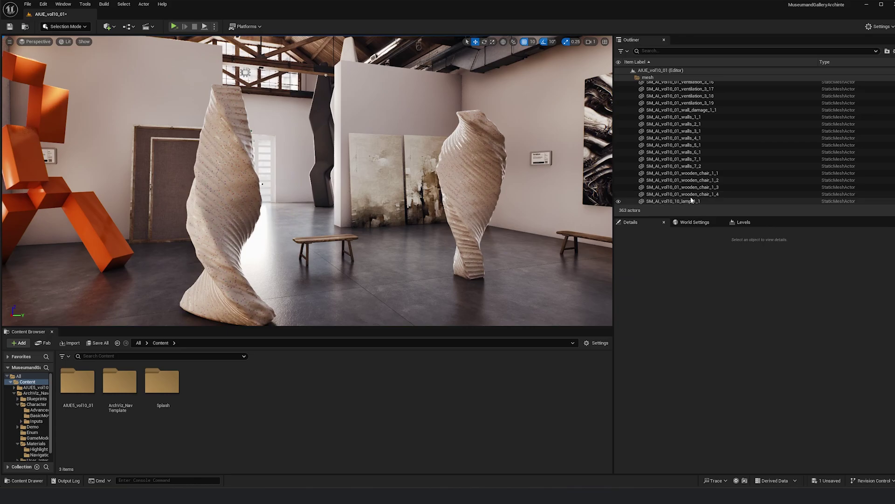
{"action": "left_click", "coordinate": [109, 28]}
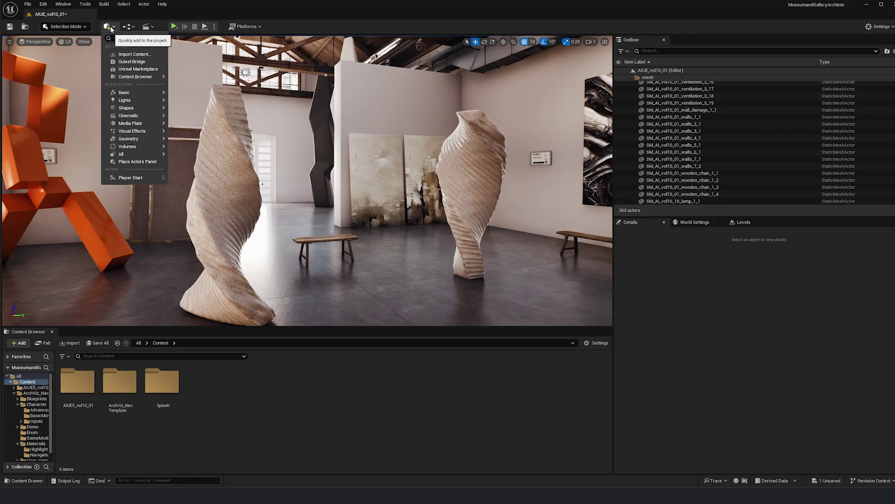
{"action": "mouse_move", "coordinate": [130, 92]}
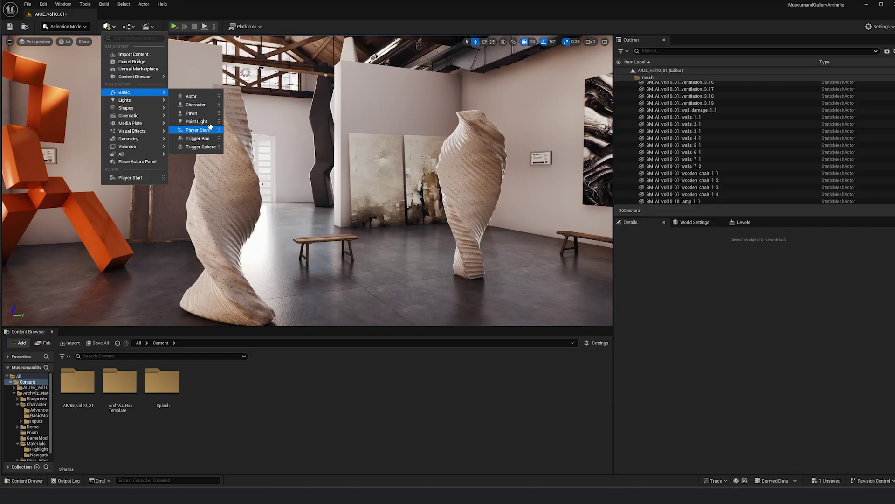
{"action": "left_click", "coordinate": [209, 129]}
{"action": "mouse_move", "coordinate": [326, 171]}
{"action": "right_mouse_down"}
{"action": "mouse_move", "coordinate": [316, 175]}
{"action": "mouse_move", "coordinate": [243, 143]}
{"action": "mouse_move", "coordinate": [354, 187]}
{"action": "mouse_move", "coordinate": [392, 182]}
{"action": "mouse_move", "coordinate": [397, 210]}
{"action": "mouse_move", "coordinate": [485, 212]}
{"action": "mouse_move", "coordinate": [527, 182]}
{"action": "mouse_move", "coordinate": [471, 189]}
{"action": "right_mouse_up"}
{"action": "key", "text": "w"}
{"action": "key", "text": "s"}
{"action": "key", "text": "e"}
{"action": "right_click_drag", "start_coordinate": [181, 154], "coordinate": [181, 190]}
{"action": "key", "text": "w"}
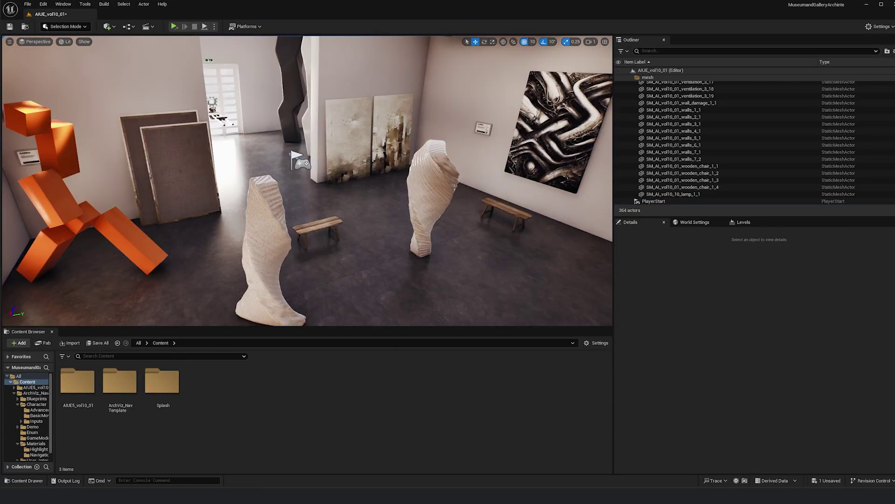
{"action": "right_click_drag", "start_coordinate": [424, 208], "coordinate": [456, 208]}
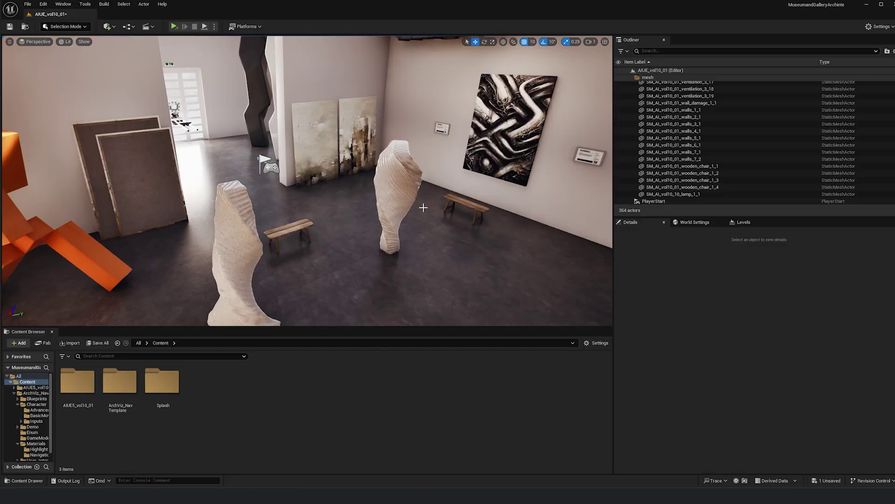
Find the PostProcessVolume in the level and add one asset slot to its Post Process Materials array.
{"action": "left_click", "coordinate": [401, 191]}
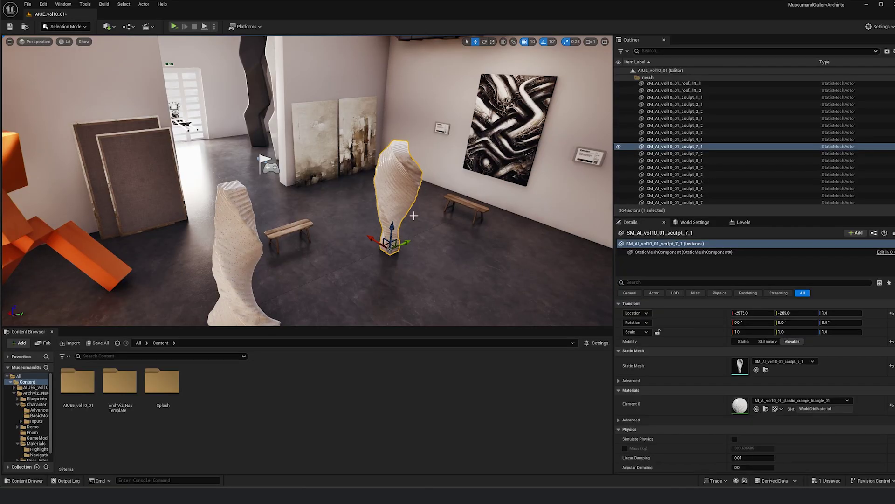
{"action": "left_click", "coordinate": [658, 50]}
{"action": "type", "text": "post"}
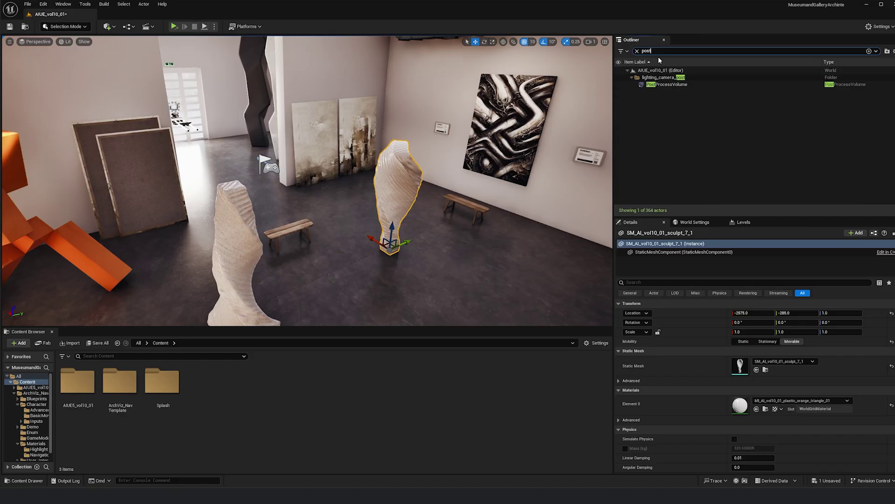
{"action": "left_click", "coordinate": [661, 85]}
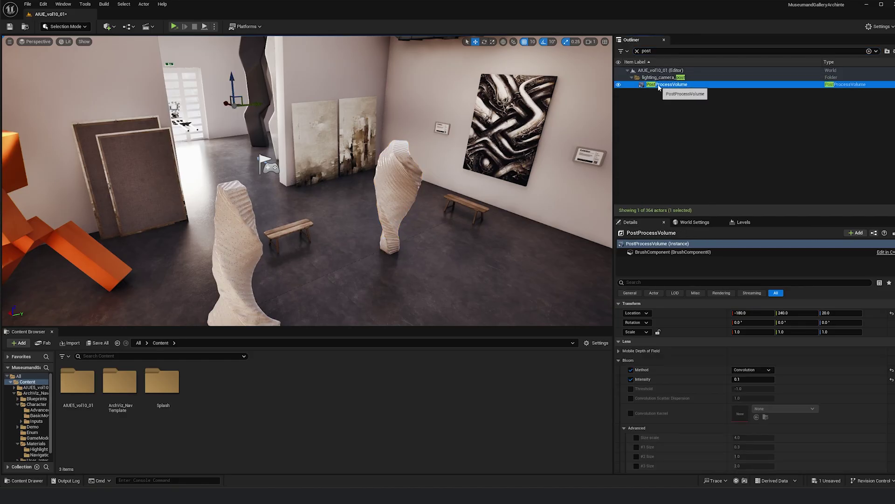
{"action": "left_click", "coordinate": [679, 282]}
{"action": "type", "text": "material"}
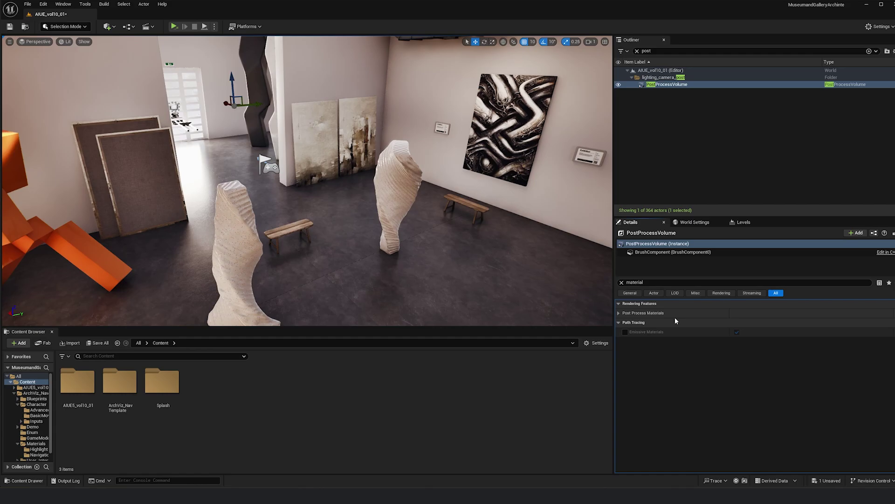
{"action": "left_click", "coordinate": [619, 313]}
{"action": "left_click", "coordinate": [779, 325]}
{"action": "left_click", "coordinate": [748, 333]}
{"action": "left_click", "coordinate": [761, 345]}
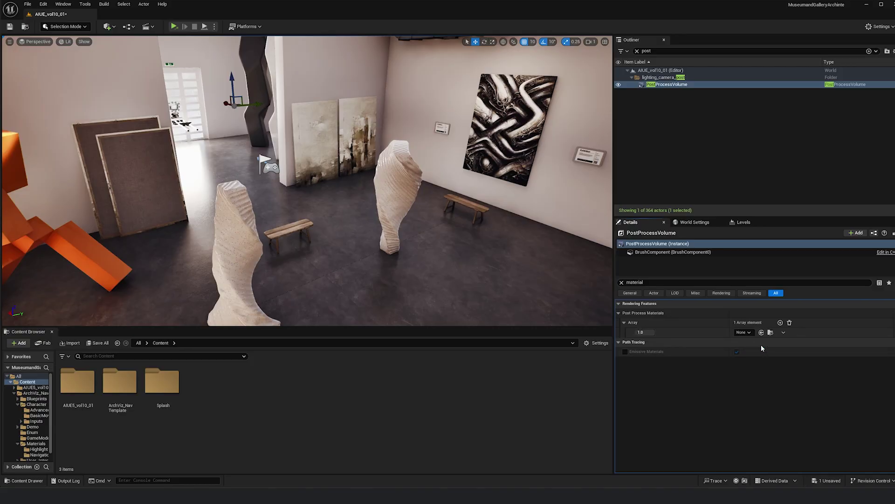
Assign MI_SelectionHighlight from ArchViz_NavTemplate/Materials/Highlight to the empty slot of the Post Process Materials array.
{"action": "left_click", "coordinate": [744, 332]}
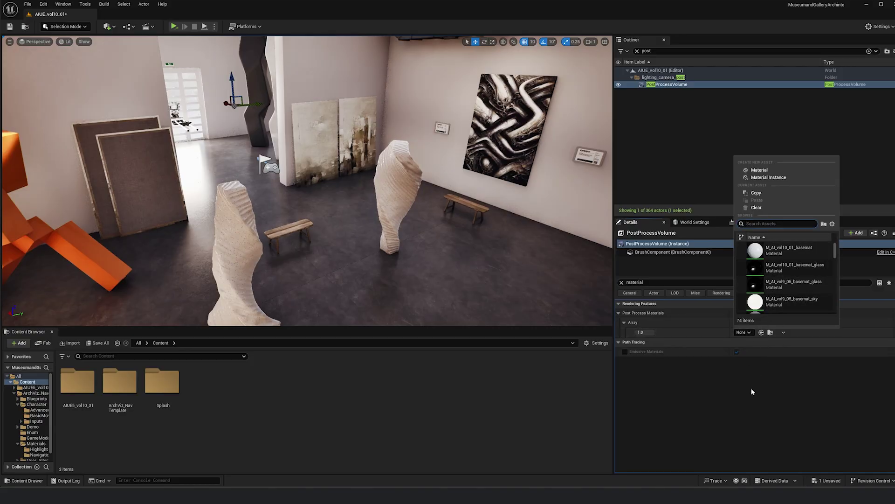
{"action": "left_click", "coordinate": [737, 398]}
{"action": "double_click", "coordinate": [120, 387]}
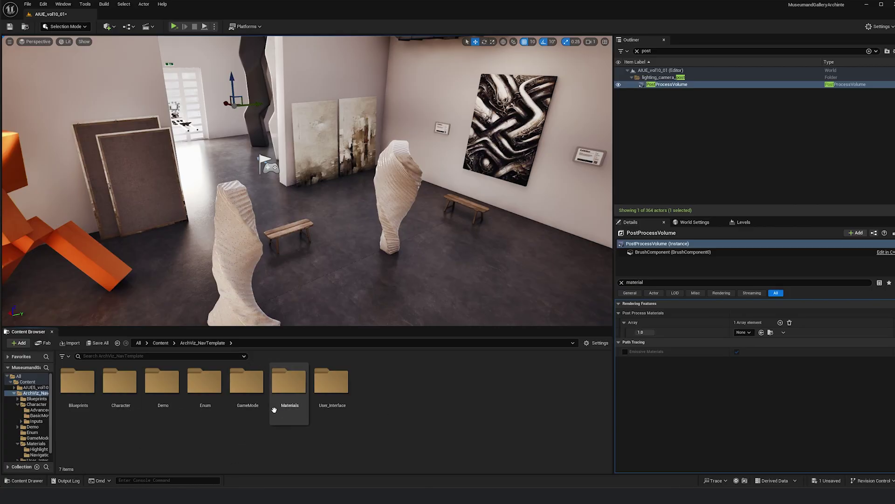
{"action": "double_click", "coordinate": [274, 411]}
{"action": "left_click", "coordinate": [90, 406]}
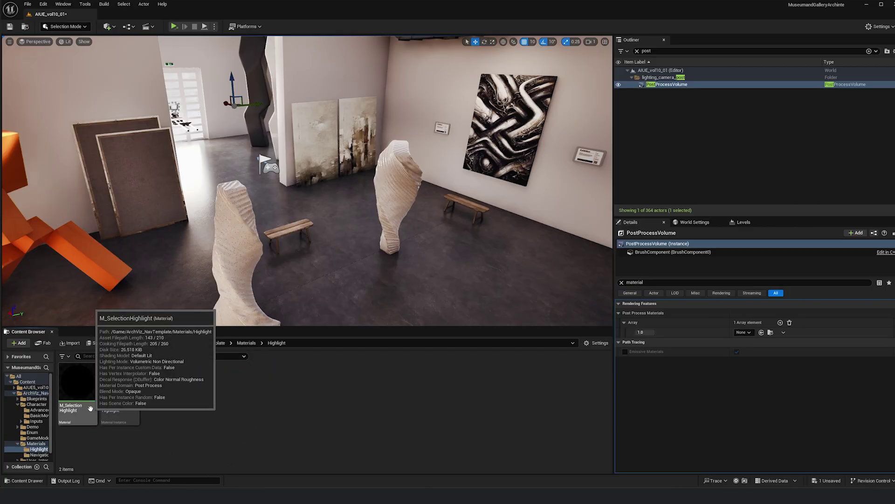
{"action": "double_click", "coordinate": [90, 407]}
{"action": "left_click_drag", "start_coordinate": [124, 402], "coordinate": [793, 334]}
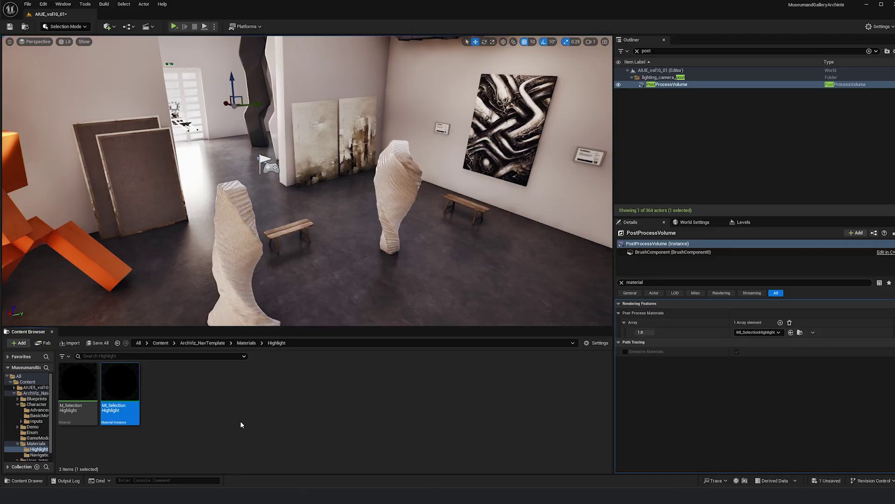
Set the HighlightColour of MI_SelectionHighlight to cyan, about R 0, G 0.9, B 1, and save the material instance.
{"action": "double_click", "coordinate": [119, 390]}
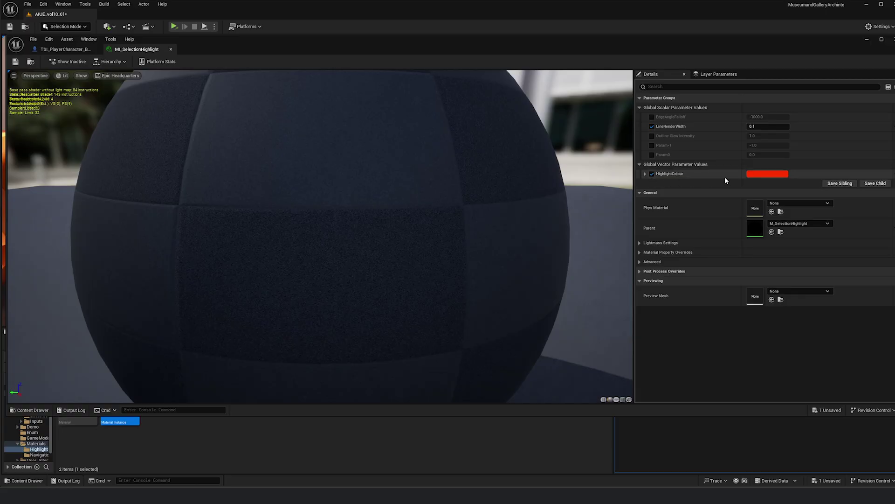
{"action": "left_click", "coordinate": [755, 174]}
{"action": "left_click_drag", "start_coordinate": [801, 236], "coordinate": [765, 235]}
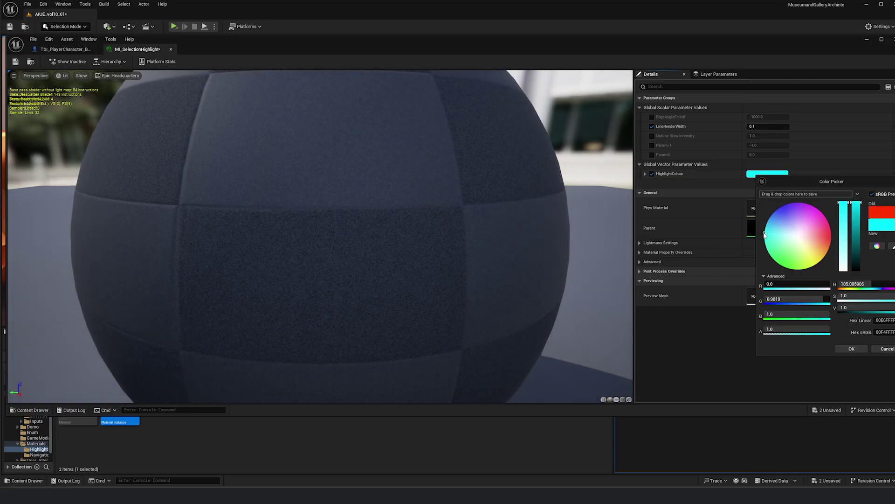
{"action": "left_click", "coordinate": [845, 351]}
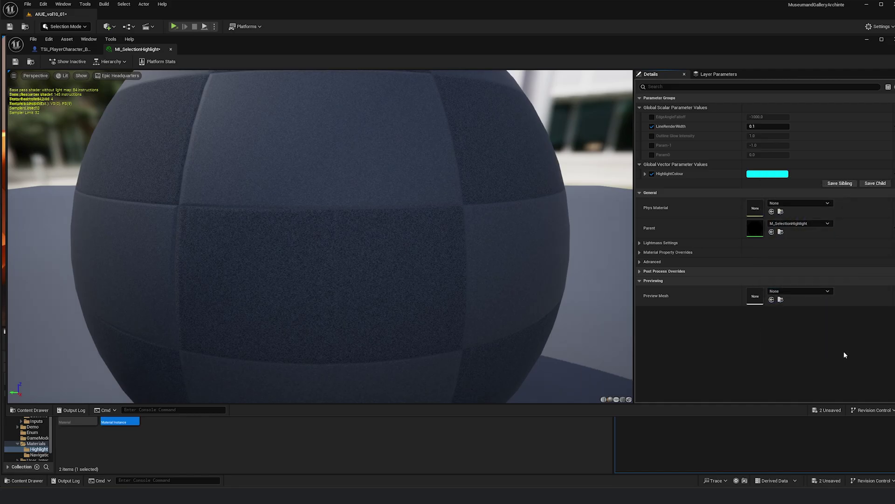
{"action": "left_click", "coordinate": [15, 61]}
{"action": "left_click", "coordinate": [892, 39]}
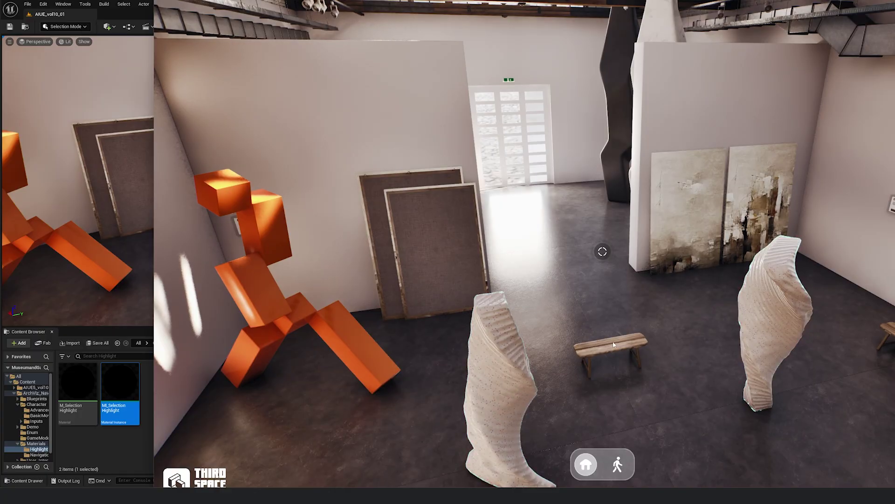
Test the navigation in the running preview by selecting the sculpture and orbiting the camera around it.
{"action": "left_click", "coordinate": [755, 310]}
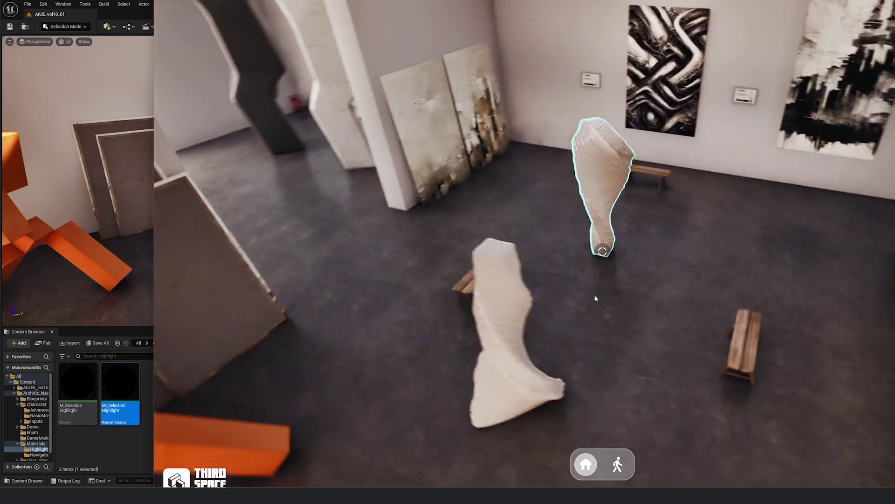
{"action": "mouse_move", "coordinate": [595, 294]}
{"action": "left_mouse_down"}
{"action": "mouse_move", "coordinate": [572, 304]}
{"action": "mouse_move", "coordinate": [630, 309]}
{"action": "mouse_move", "coordinate": [604, 320]}
{"action": "mouse_move", "coordinate": [695, 278]}
{"action": "mouse_move", "coordinate": [698, 228]}
{"action": "mouse_move", "coordinate": [682, 184]}
{"action": "mouse_move", "coordinate": [686, 235]}
{"action": "mouse_move", "coordinate": [673, 259]}
{"action": "mouse_move", "coordinate": [596, 315]}
{"action": "mouse_move", "coordinate": [559, 310]}
{"action": "mouse_move", "coordinate": [564, 291]}
{"action": "left_mouse_up"}
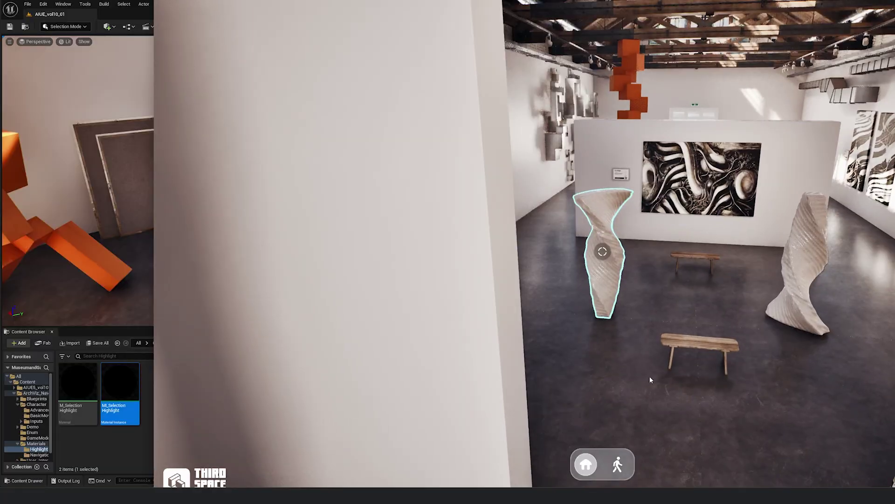
Test first-person mode in the running preview by looking around the twisted sculpture and walking past the bench through the gallery.
{"action": "left_click", "coordinate": [619, 466]}
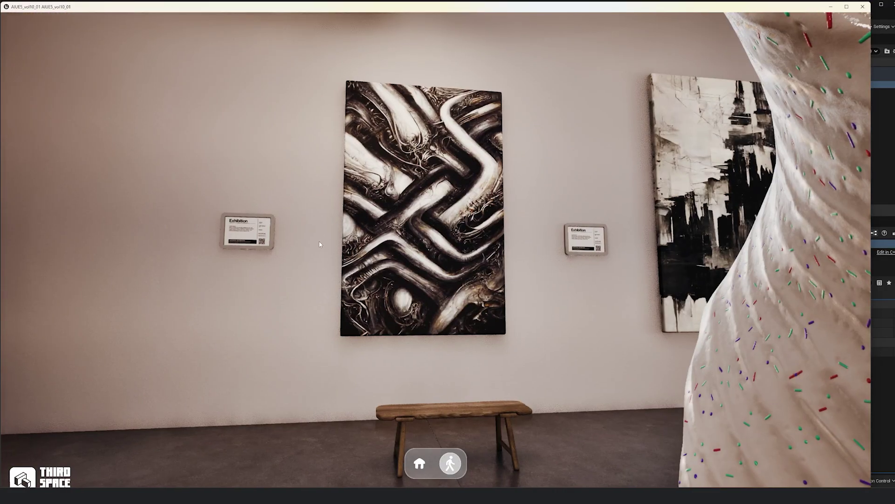
{"action": "left_click_drag", "start_coordinate": [320, 242], "coordinate": [369, 248]}
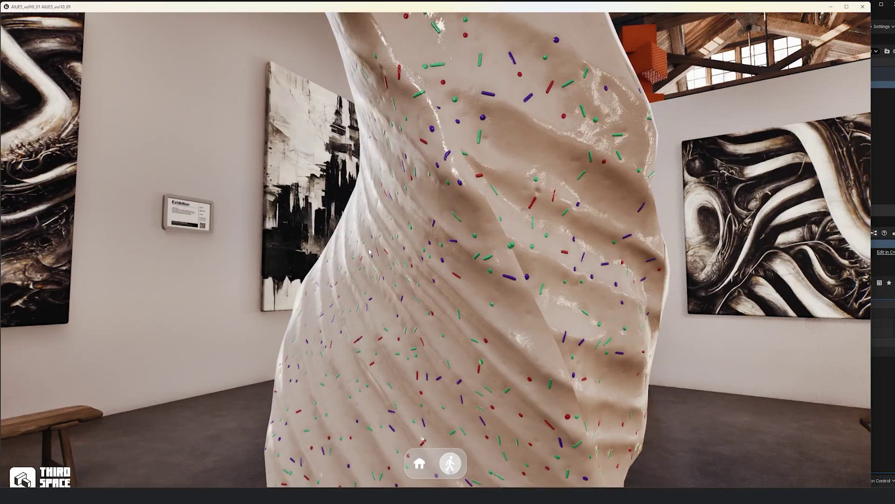
{"action": "left_click_drag", "start_coordinate": [456, 229], "coordinate": [464, 276]}
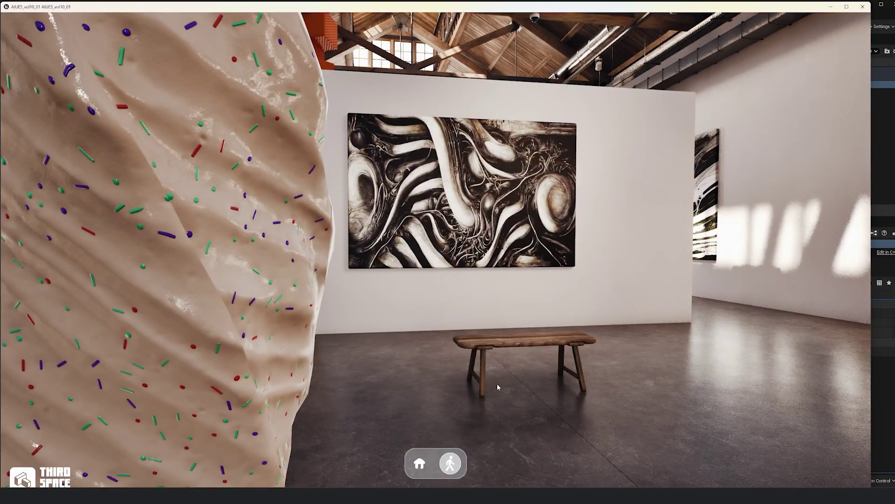
{"action": "left_click_drag", "start_coordinate": [497, 385], "coordinate": [518, 387]}
{"action": "left_click", "coordinate": [518, 384]}
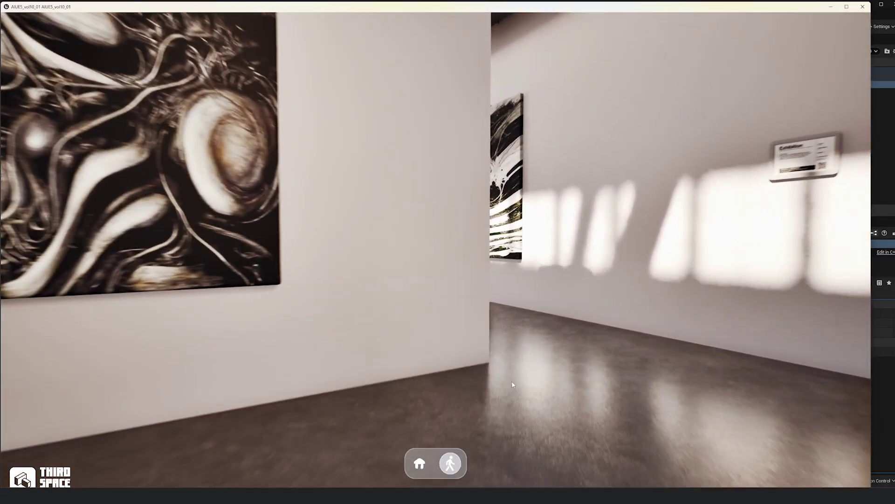
{"action": "left_click", "coordinate": [519, 369]}
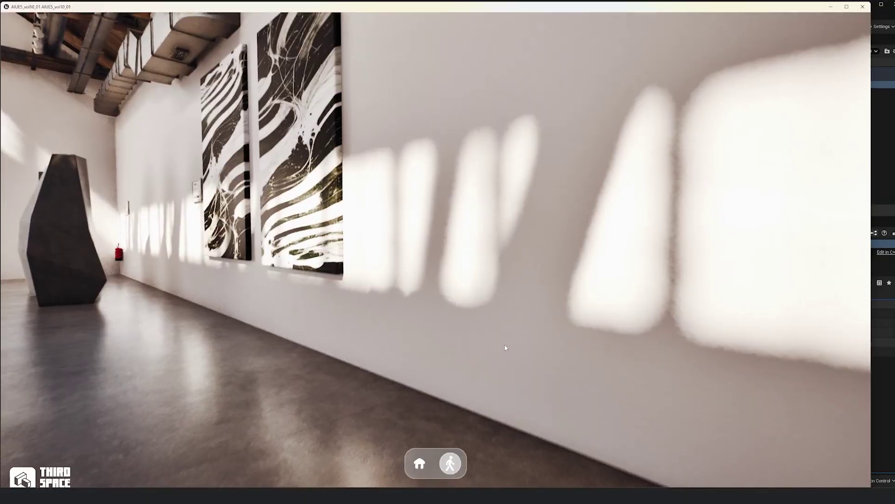
{"action": "mouse_move", "coordinate": [505, 345]}
{"action": "left_mouse_down"}
{"action": "mouse_move", "coordinate": [458, 374]}
{"action": "mouse_move", "coordinate": [404, 371]}
{"action": "mouse_move", "coordinate": [384, 343]}
{"action": "mouse_move", "coordinate": [462, 341]}
{"action": "mouse_move", "coordinate": [461, 327]}
{"action": "mouse_move", "coordinate": [338, 356]}
{"action": "left_mouse_up"}
{"action": "left_click", "coordinate": [478, 338]}
{"action": "key", "text": "a"}
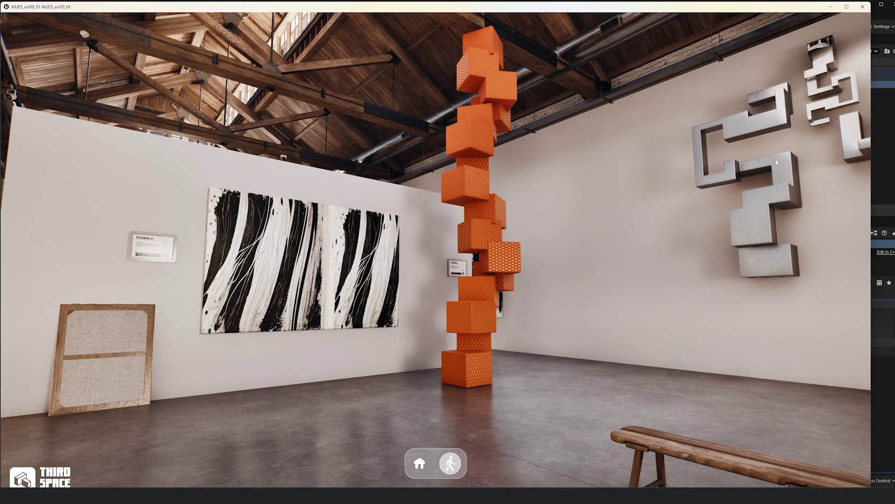
Test close-up viewing on the Exhibition sign beside the black-and-white painting, return to the walking view and close the preview.
{"action": "left_click", "coordinate": [777, 162]}
{"action": "left_click", "coordinate": [767, 167]}
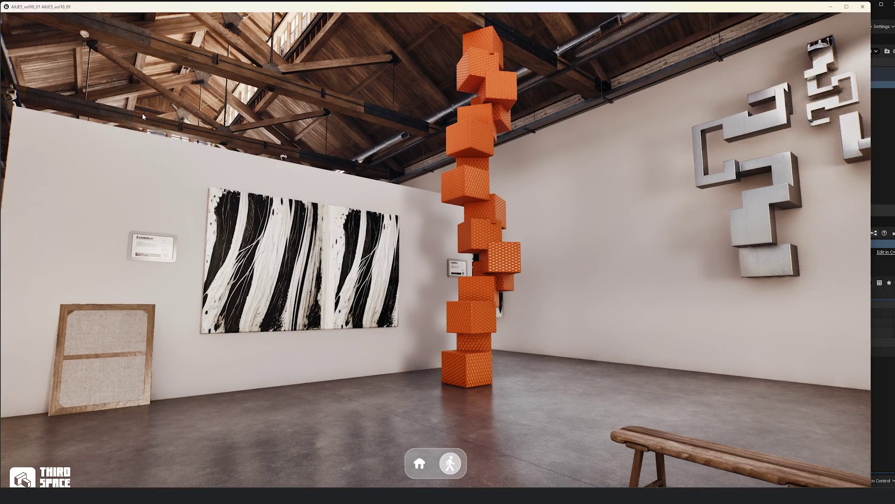
{"action": "left_click", "coordinate": [142, 113]}
{"action": "left_click", "coordinate": [148, 144]}
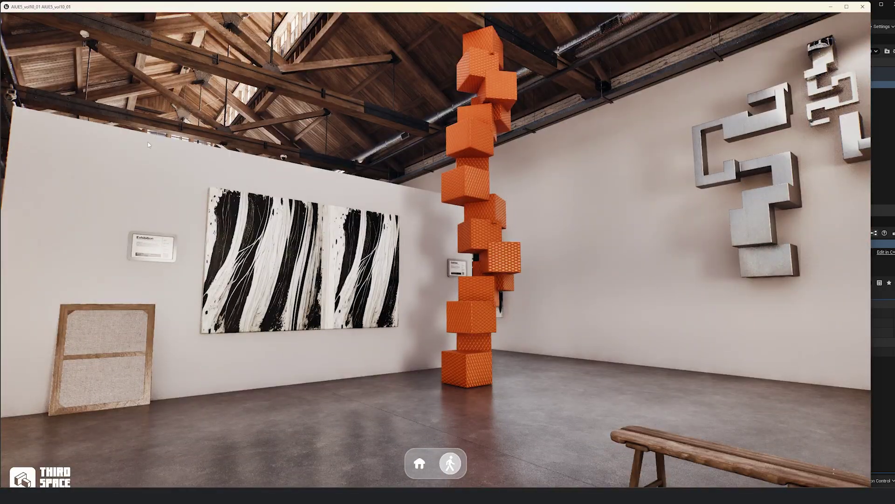
{"action": "left_click", "coordinate": [167, 236]}
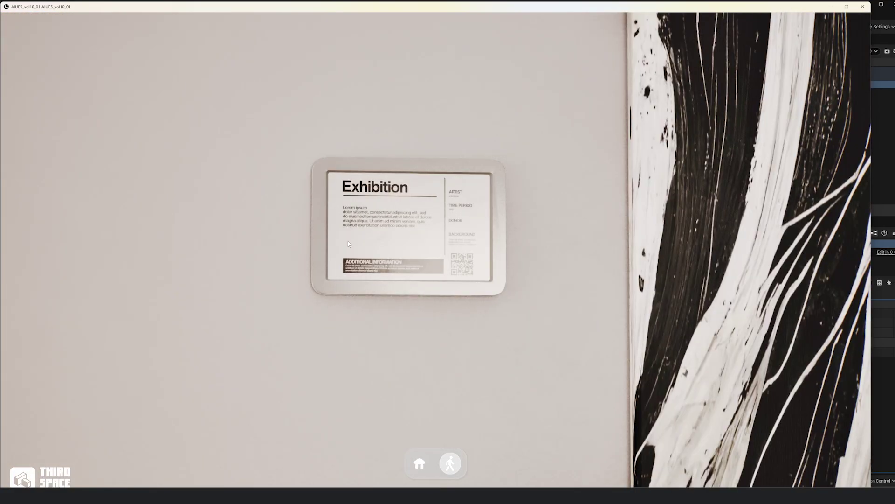
{"action": "left_click", "coordinate": [348, 242]}
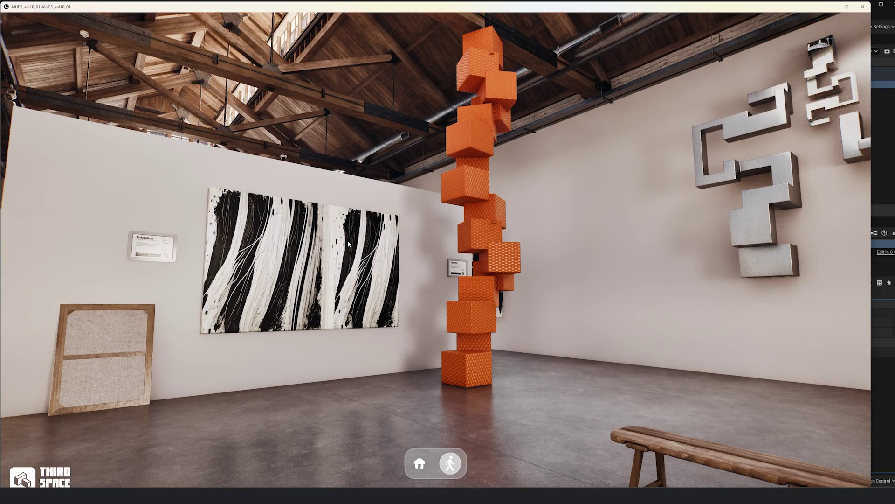
{"action": "mouse_move", "coordinate": [347, 242]}
{"action": "left_mouse_down"}
{"action": "mouse_move", "coordinate": [442, 330]}
{"action": "mouse_move", "coordinate": [440, 340]}
{"action": "mouse_move", "coordinate": [394, 359]}
{"action": "mouse_move", "coordinate": [364, 361]}
{"action": "mouse_move", "coordinate": [444, 326]}
{"action": "left_mouse_up"}
{"action": "left_click", "coordinate": [863, 6]}
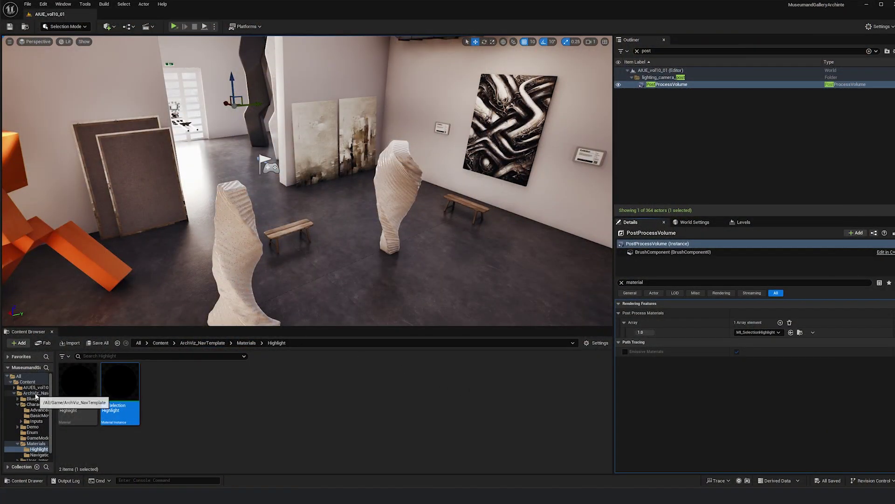
Open the TSI_PlayerCharacter_Basic blueprint from ArchViz_NavTemplate/Character/BasicMovement for editing.
{"action": "left_click", "coordinate": [36, 393]}
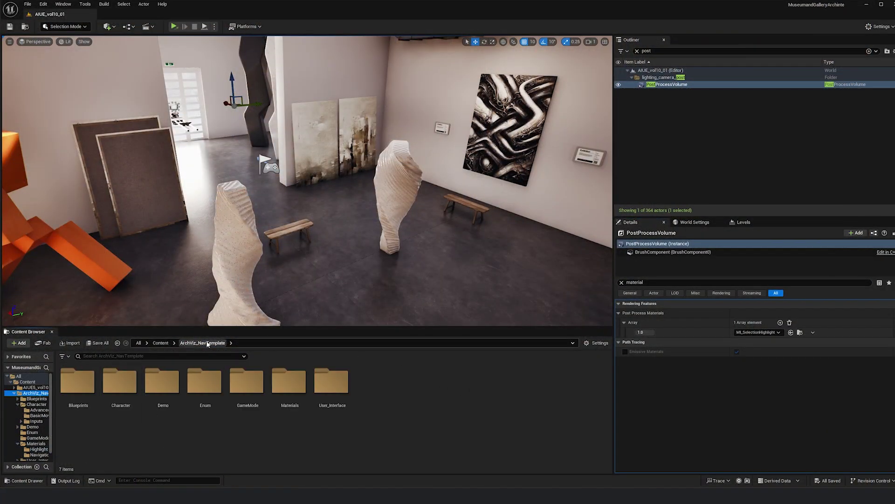
{"action": "double_click", "coordinate": [111, 411]}
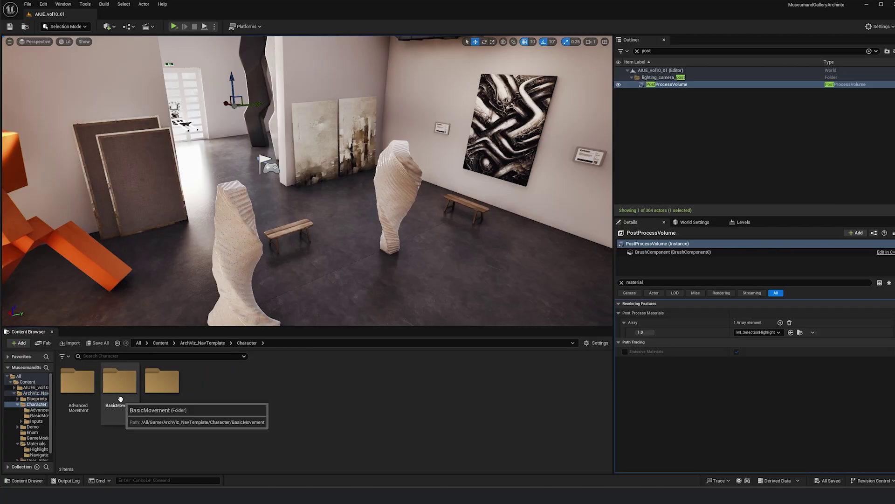
{"action": "double_click", "coordinate": [121, 399]}
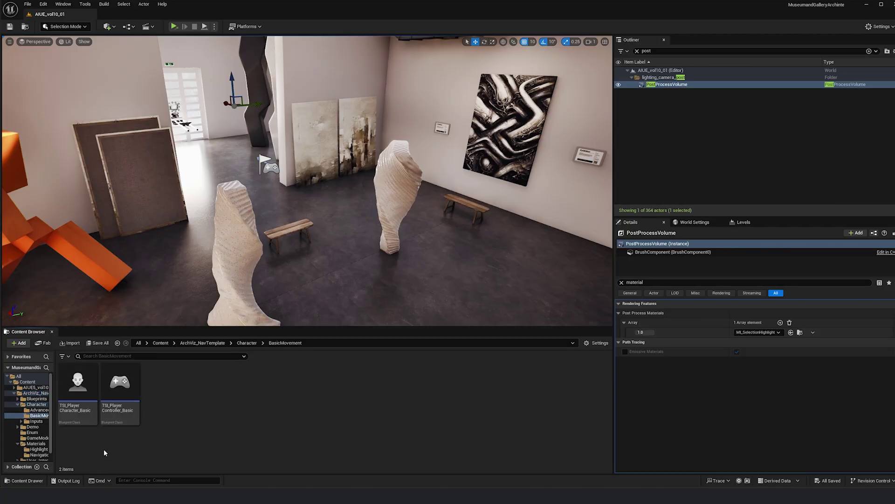
{"action": "left_click", "coordinate": [76, 407]}
{"action": "double_click", "coordinate": [76, 406]}
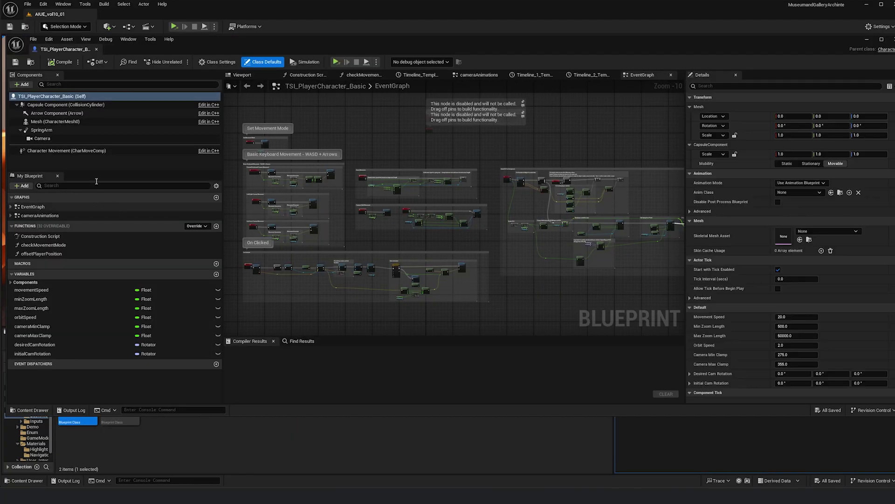
Enable Camera Rotation Lag on the SpringArm with a Camera Rotation Lag Speed of 10, compile and save the blueprint.
{"action": "left_click", "coordinate": [88, 127]}
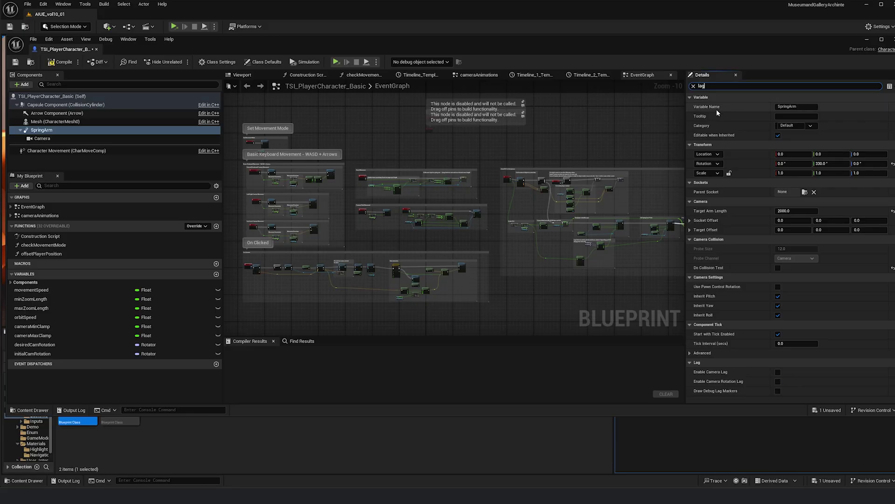
{"action": "type", "text": "lag"}
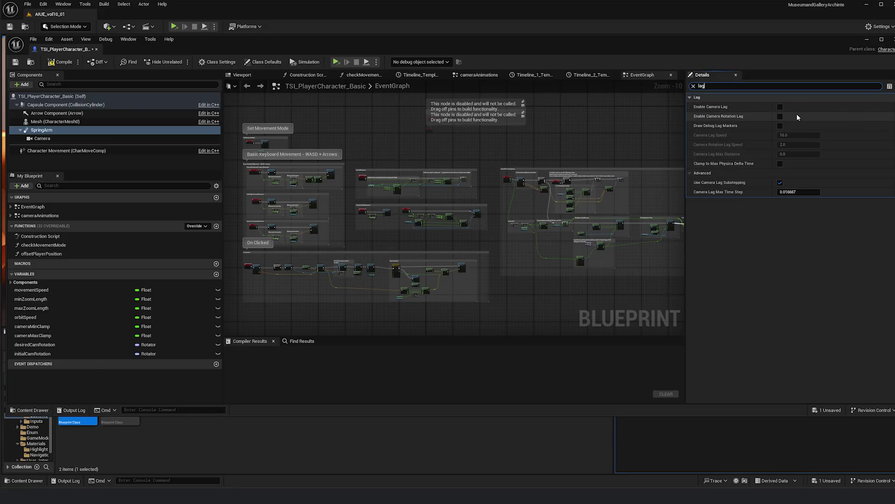
{"action": "left_click", "coordinate": [780, 116]}
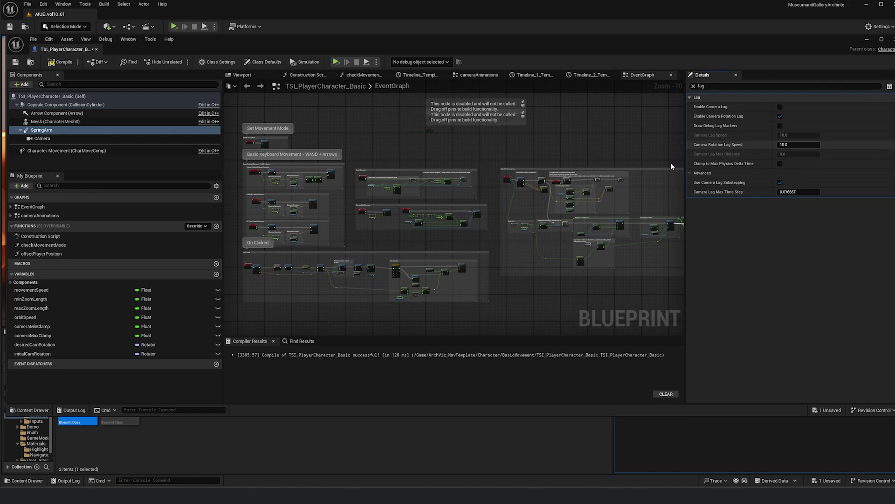
{"action": "key", "text": "ctrl+shift+s"}
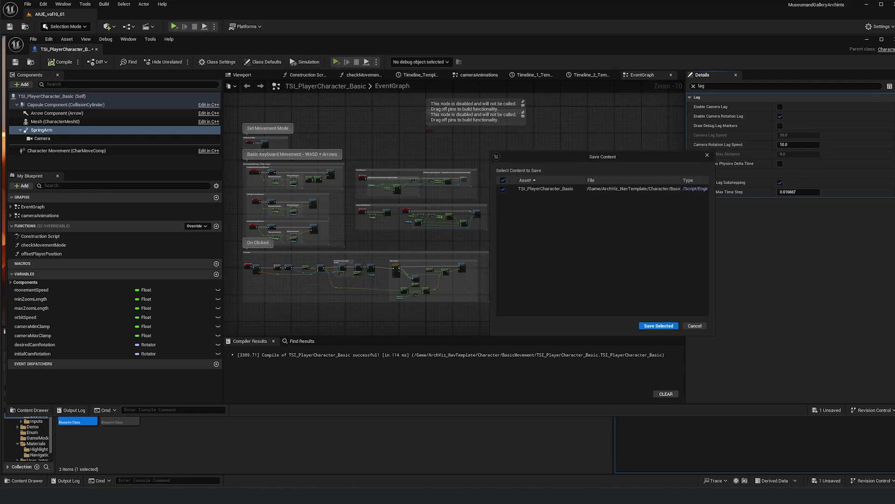
{"action": "left_click", "coordinate": [648, 326]}
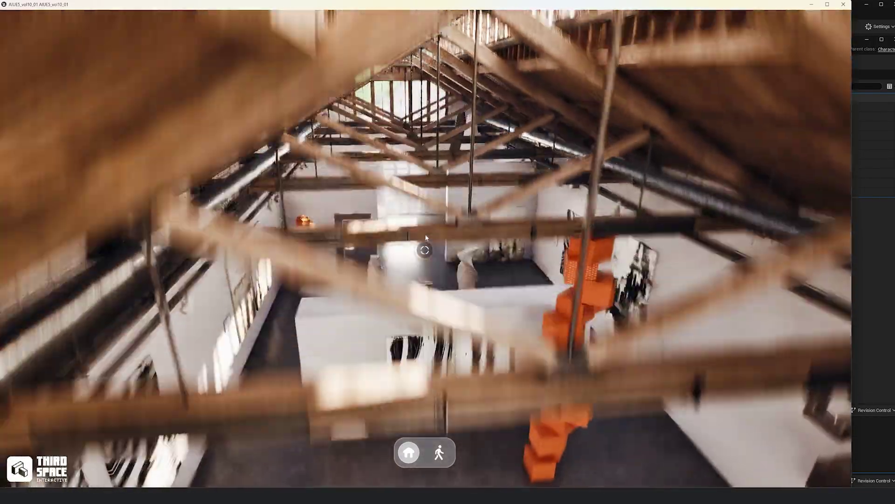
Test the camera rotation lag by switching the new preview to first-person mode and looking around the gallery.
{"action": "left_click", "coordinate": [438, 452]}
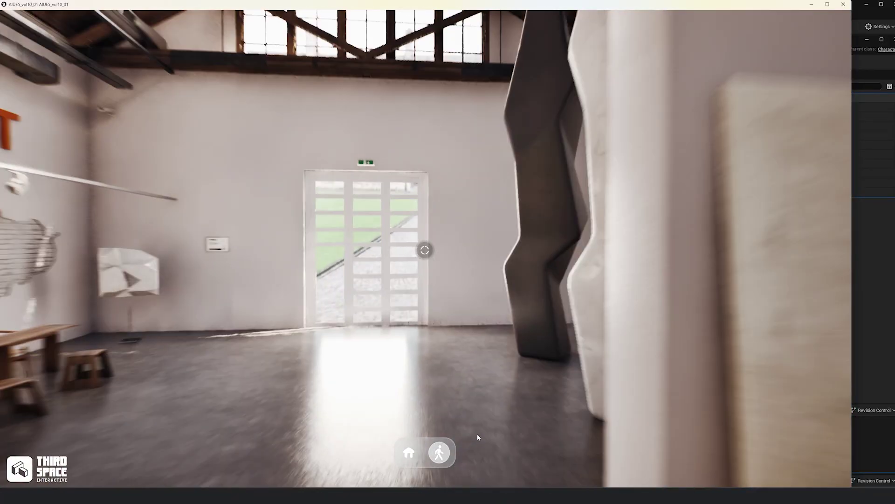
{"action": "mouse_move", "coordinate": [442, 294]}
{"action": "left_mouse_down"}
{"action": "mouse_move", "coordinate": [381, 272]}
{"action": "mouse_move", "coordinate": [402, 249]}
{"action": "mouse_move", "coordinate": [423, 322]}
{"action": "mouse_move", "coordinate": [502, 241]}
{"action": "mouse_move", "coordinate": [624, 270]}
{"action": "mouse_move", "coordinate": [606, 269]}
{"action": "mouse_move", "coordinate": [586, 249]}
{"action": "mouse_move", "coordinate": [505, 304]}
{"action": "left_mouse_up"}
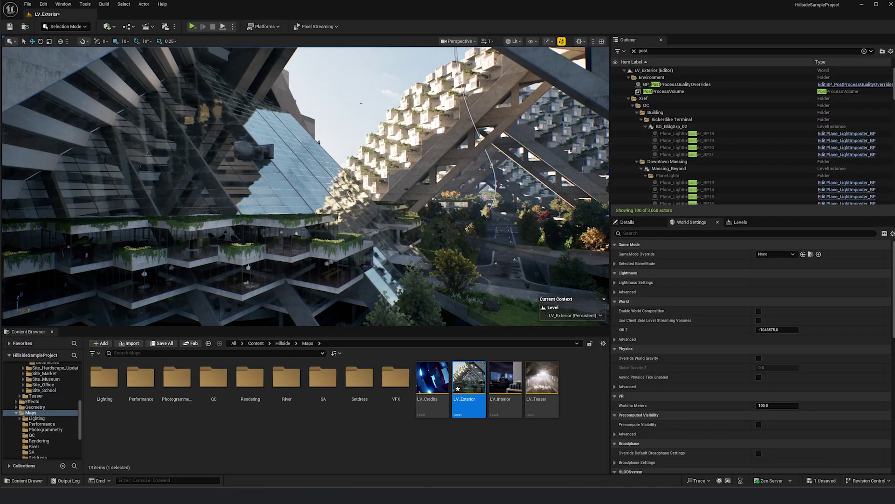
{"action": "right_click_drag", "start_coordinate": [337, 242], "coordinate": [388, 242]}
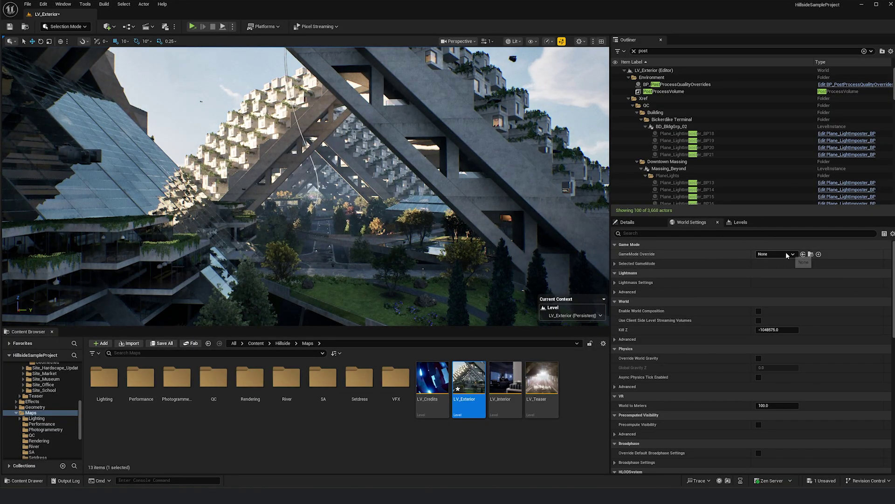
In the Hillside project's LV_Exterior level, override the game mode with the template's TSI_GameMode_A… class and save the level.
{"action": "left_click", "coordinate": [824, 331]}
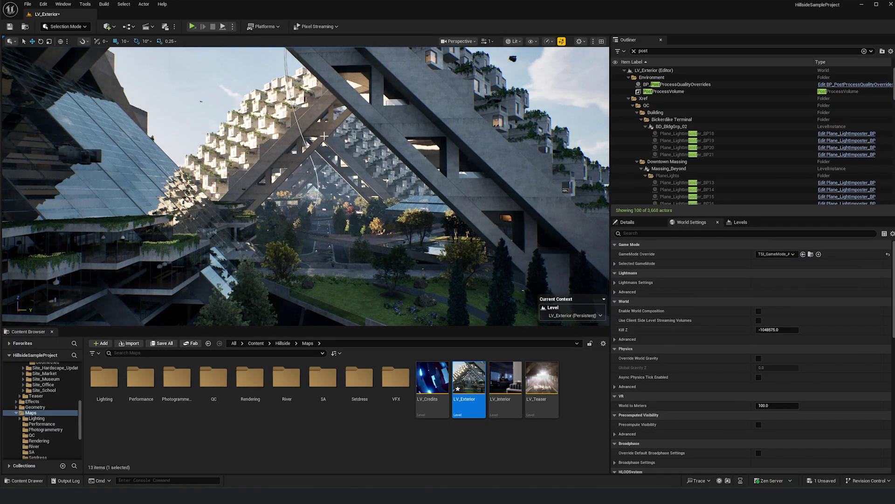
{"action": "left_click", "coordinate": [7, 29]}
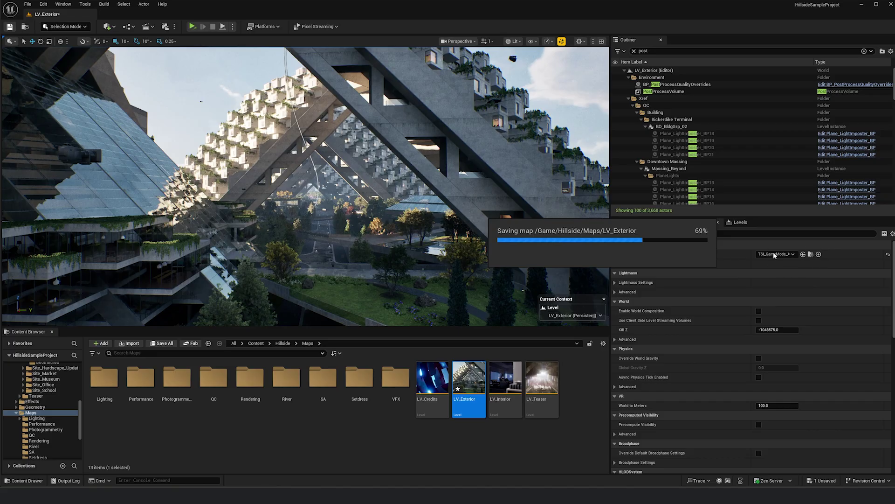
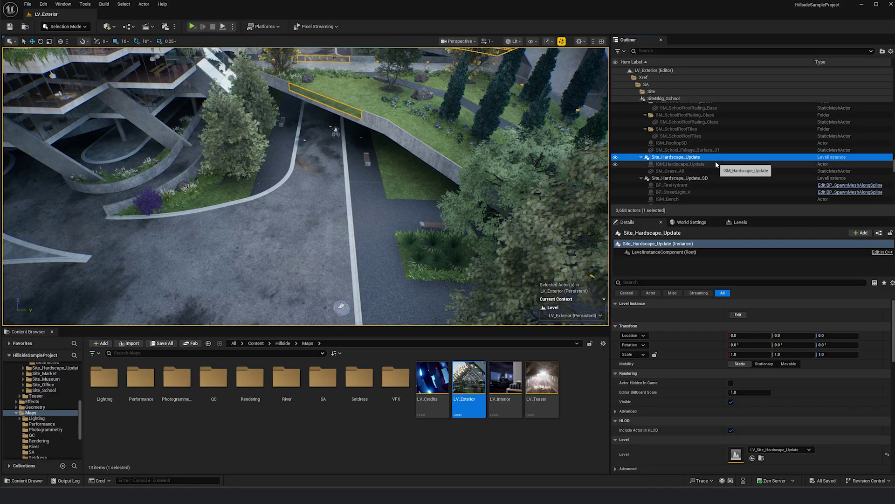
Locate the source level of the Site_Hardscape_Update level instance and open LV_Site_Hardscape_Update.
{"action": "key", "text": "ctrl+b"}
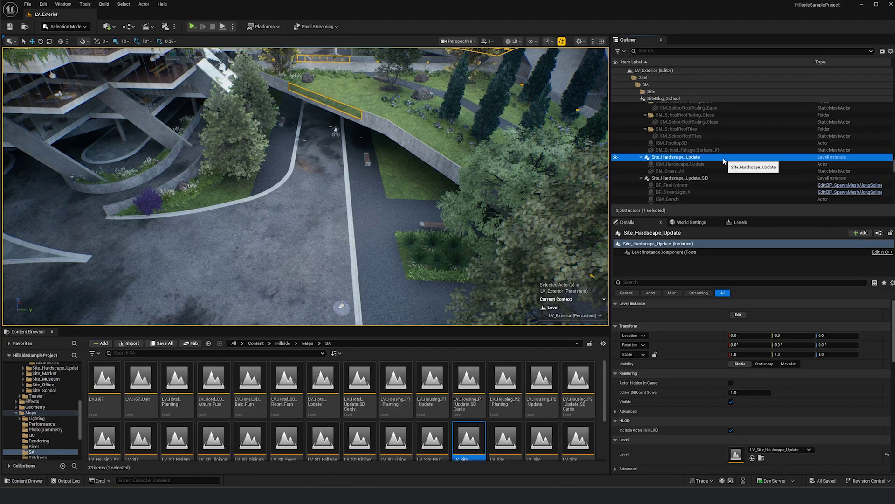
{"action": "right_click", "coordinate": [723, 158]}
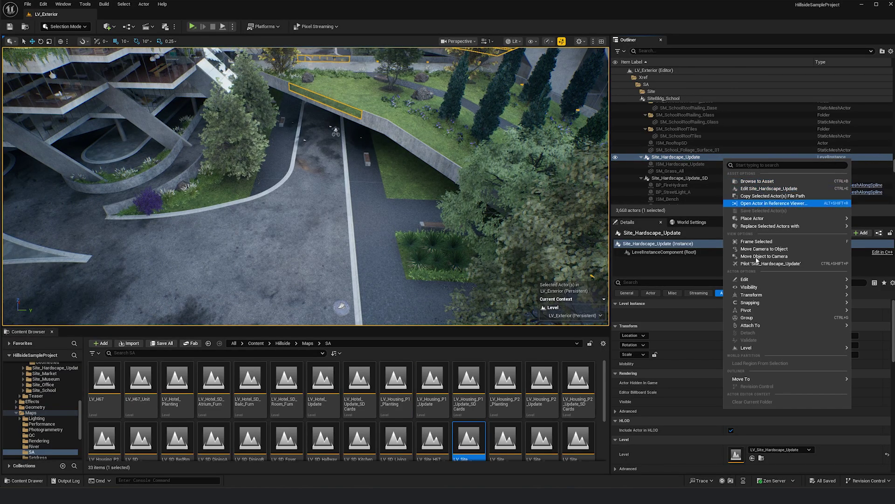
{"action": "left_click", "coordinate": [472, 443]}
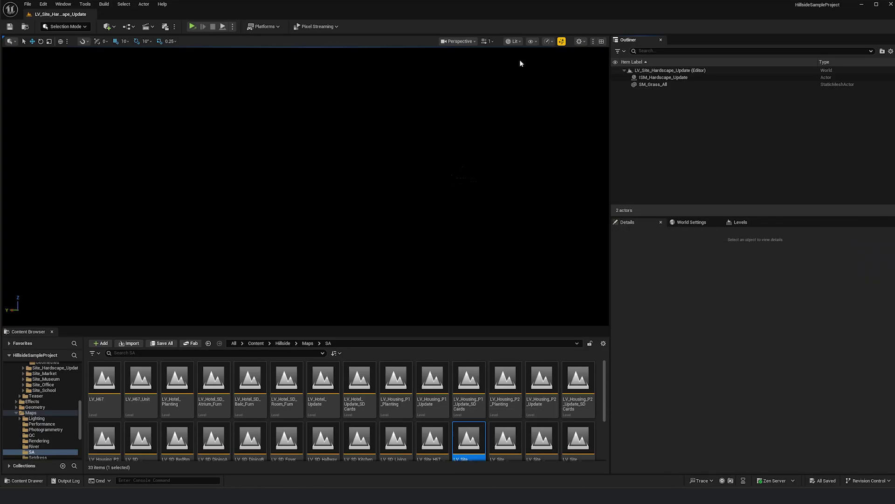
Switch the viewport to Unlit view mode and look over the site's roads, ramps and lawns.
{"action": "left_click", "coordinate": [514, 41]}
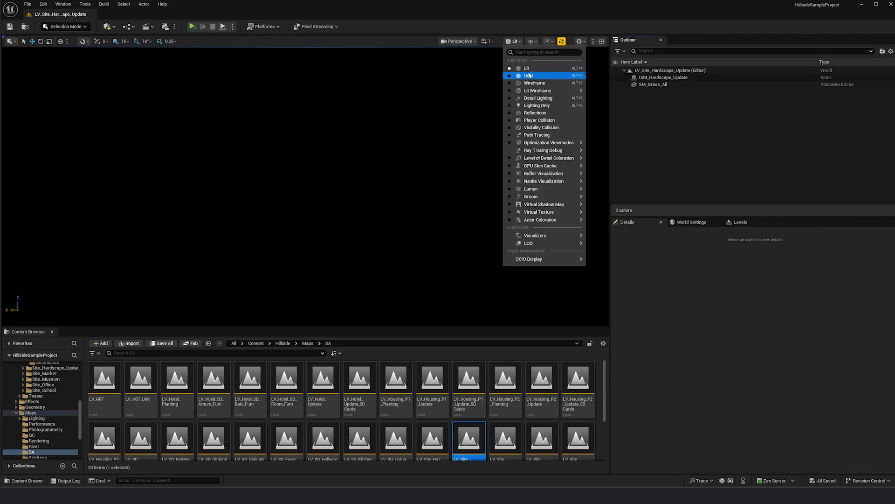
{"action": "left_click", "coordinate": [522, 72]}
{"action": "right_click_drag", "start_coordinate": [305, 187], "coordinate": [420, 186]}
{"action": "right_click_drag", "start_coordinate": [306, 187], "coordinate": [363, 240]}
{"action": "key", "text": "e"}
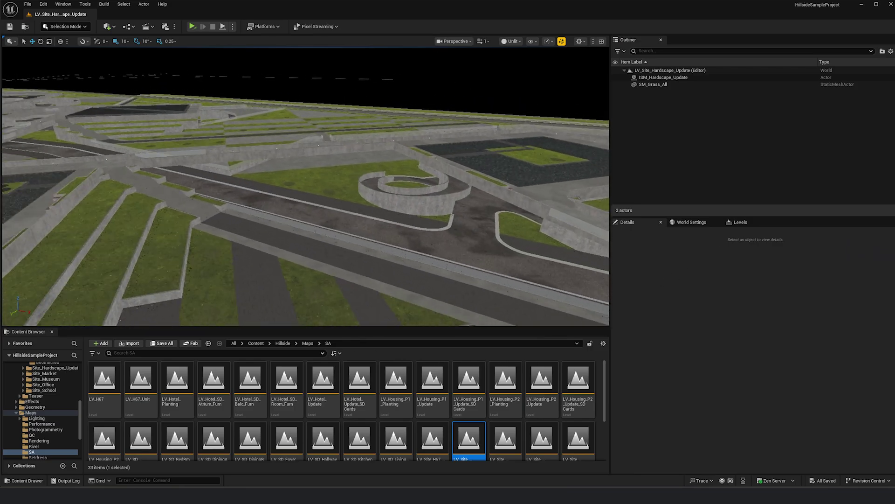
{"action": "right_click_drag", "start_coordinate": [314, 160], "coordinate": [299, 171]}
{"action": "key", "text": "s"}
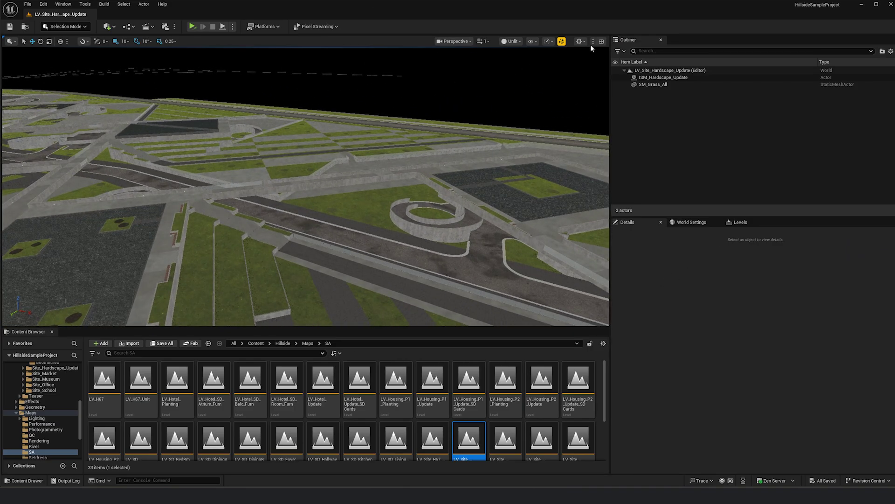
Switch the viewport to Player Collision view mode and examine which hardscape surfaces around the road have collision.
{"action": "left_click", "coordinate": [515, 42]}
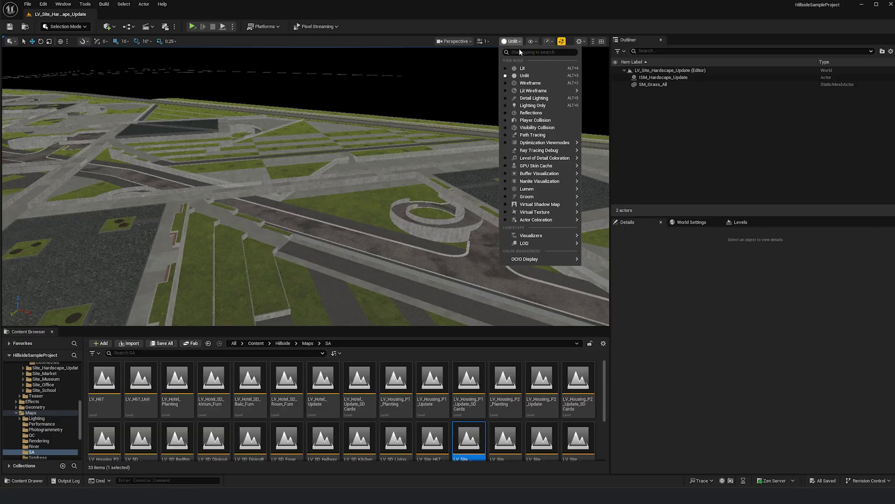
{"action": "left_click", "coordinate": [523, 121]}
{"action": "right_click_drag", "start_coordinate": [337, 245], "coordinate": [602, 256]}
{"action": "key", "text": "a"}
{"action": "right_click_drag", "start_coordinate": [579, 168], "coordinate": [392, 210]}
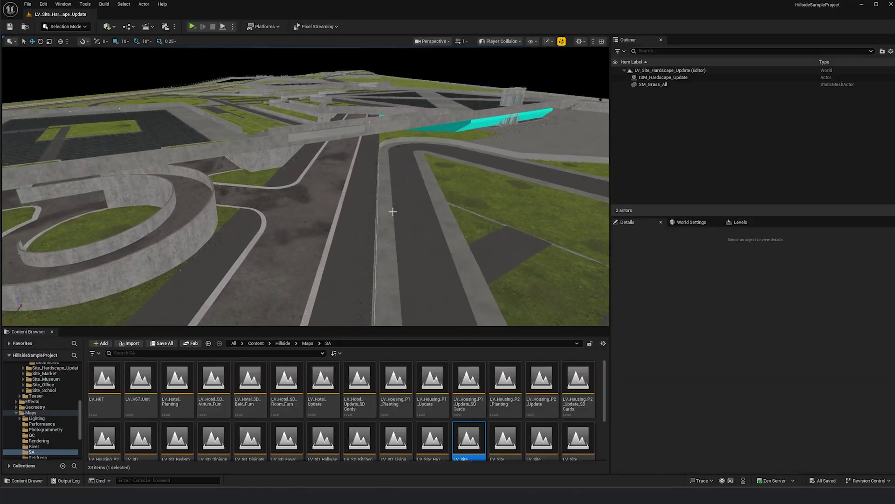
Open the SM_Asphalt_Spine_01 static mesh used by the ISM_Hardscape_Update actor's InstancedStaticMesh9 component.
{"action": "left_click", "coordinate": [350, 173]}
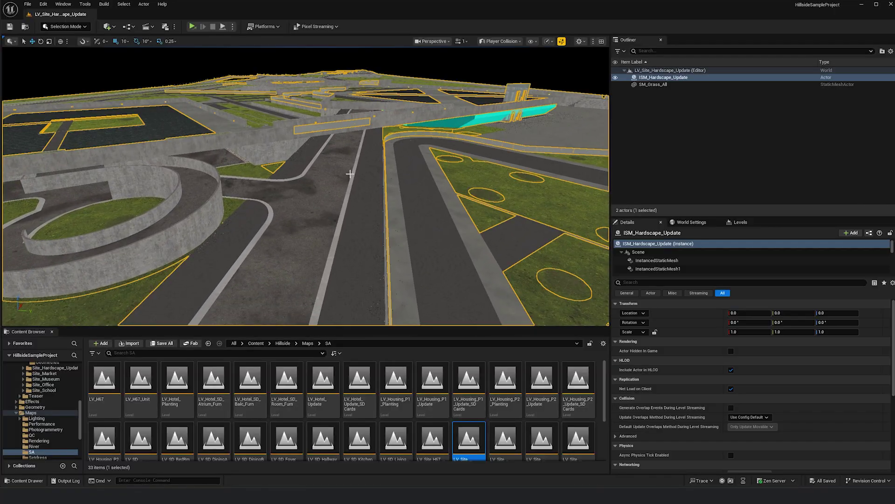
{"action": "scroll", "coordinate": [662, 268], "scroll_direction": "down", "scroll_amount": 10}
{"action": "left_click", "coordinate": [661, 261]}
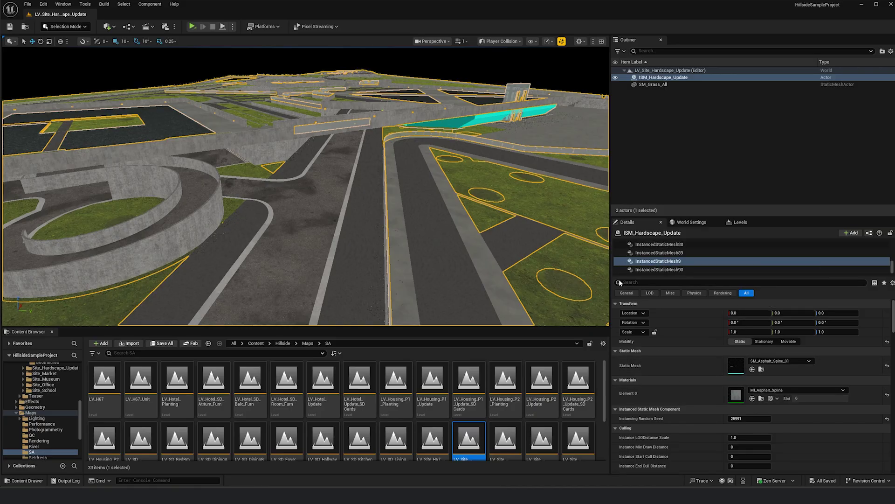
{"action": "left_click", "coordinate": [761, 369]}
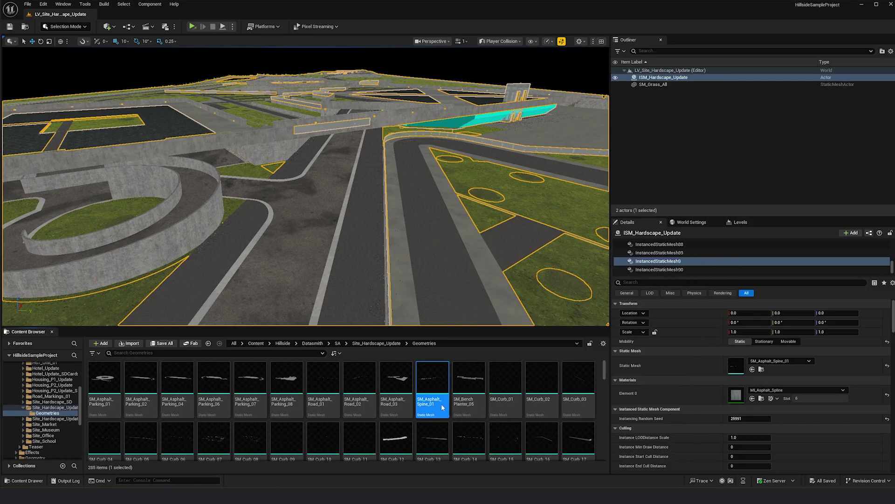
{"action": "double_click", "coordinate": [440, 403]}
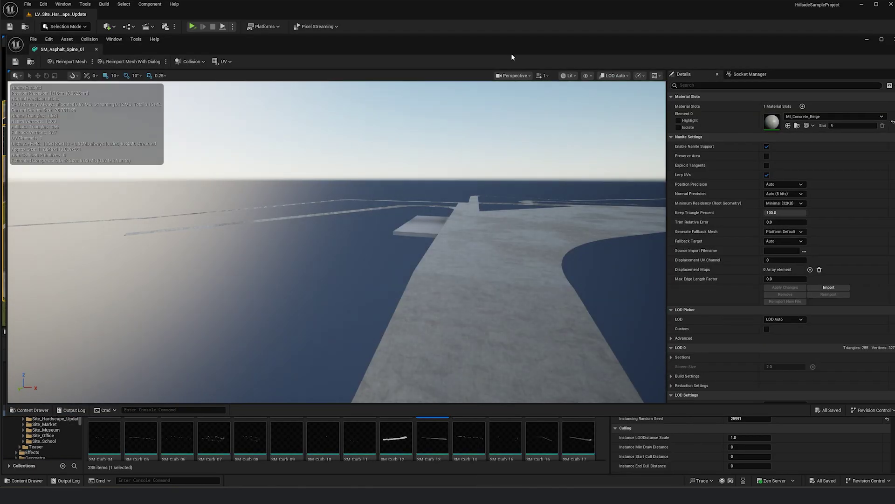
Set the SM_Asphalt_Spine_01 mesh's Collision Complexity to Use Complex Collision As Simple, save the mesh and close its editor.
{"action": "scroll", "coordinate": [441, 265], "scroll_direction": "down", "scroll_amount": 3}
{"action": "right_click_drag", "start_coordinate": [422, 300], "coordinate": [422, 396]}
{"action": "left_click_drag", "start_coordinate": [411, 355], "coordinate": [425, 300]}
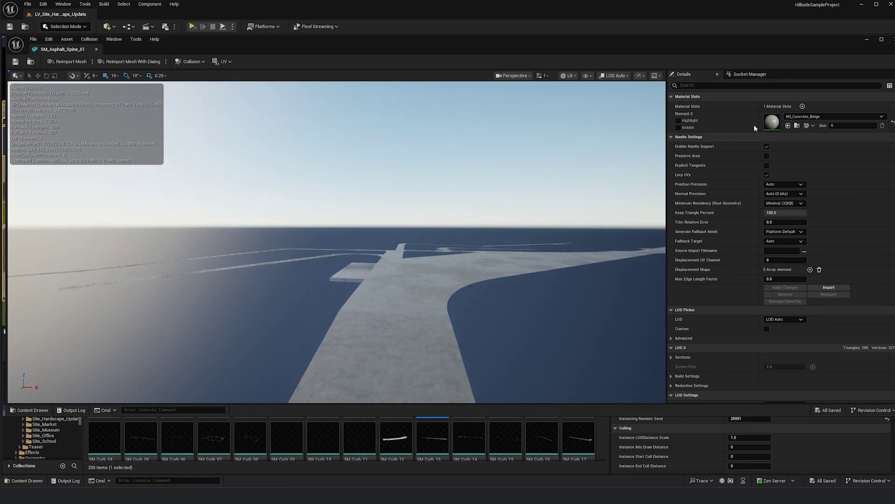
{"action": "type", "text": "co"}
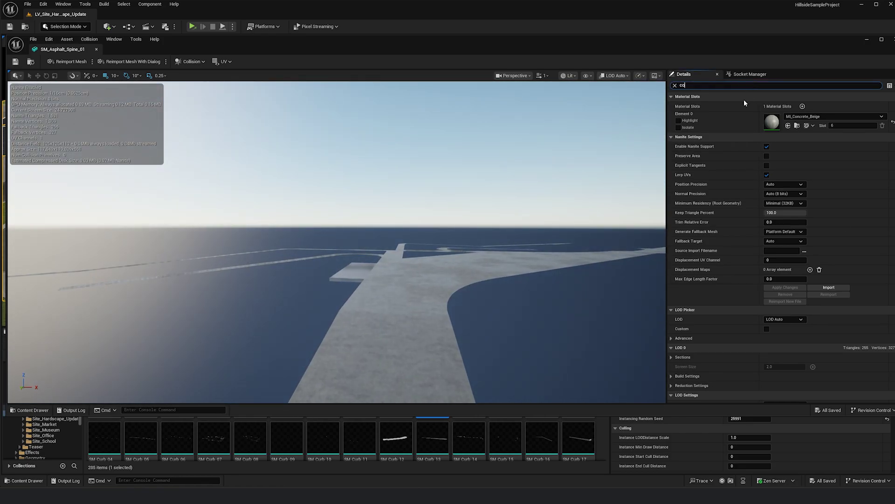
{"action": "type", "text": "llision complexity"}
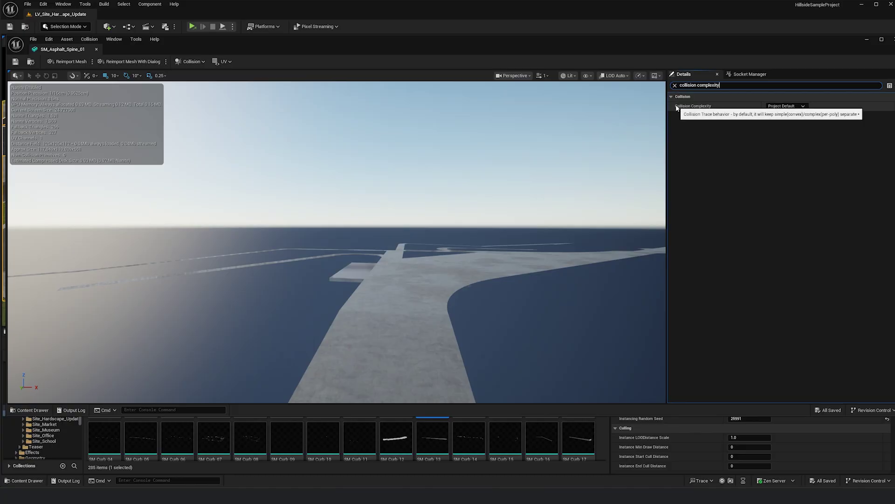
{"action": "left_click", "coordinate": [789, 106]}
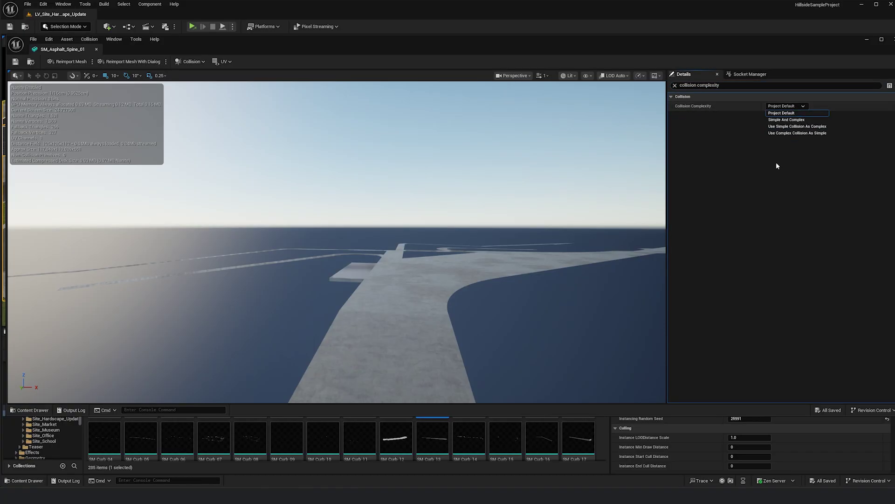
{"action": "left_click", "coordinate": [813, 135]}
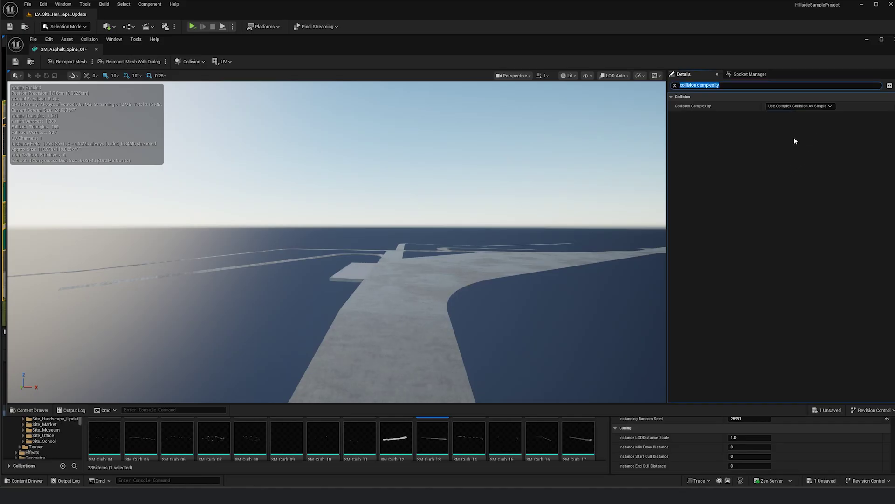
{"action": "left_click", "coordinate": [675, 86]}
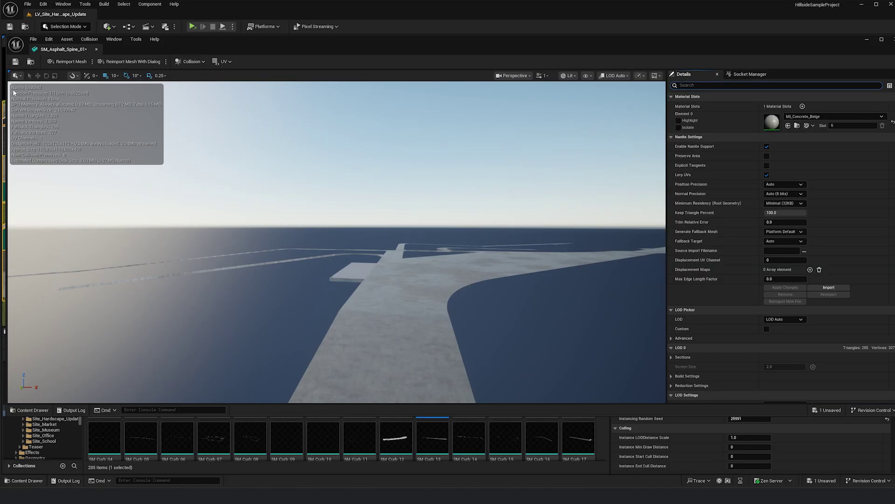
{"action": "left_click", "coordinate": [15, 61]}
{"action": "left_click", "coordinate": [891, 40]}
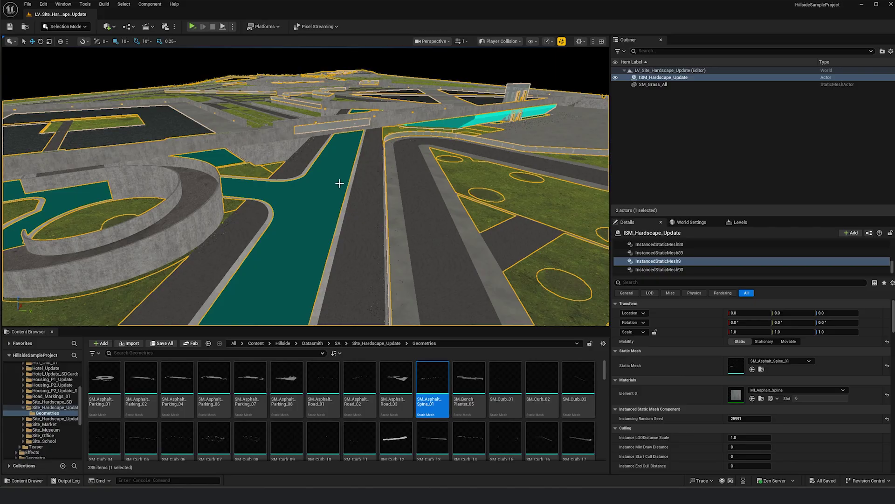
Select all static meshes in the Site_Hardscape_Update Geometries folder and open them in the Property Matrix.
{"action": "right_click_drag", "start_coordinate": [306, 186], "coordinate": [60, 184]}
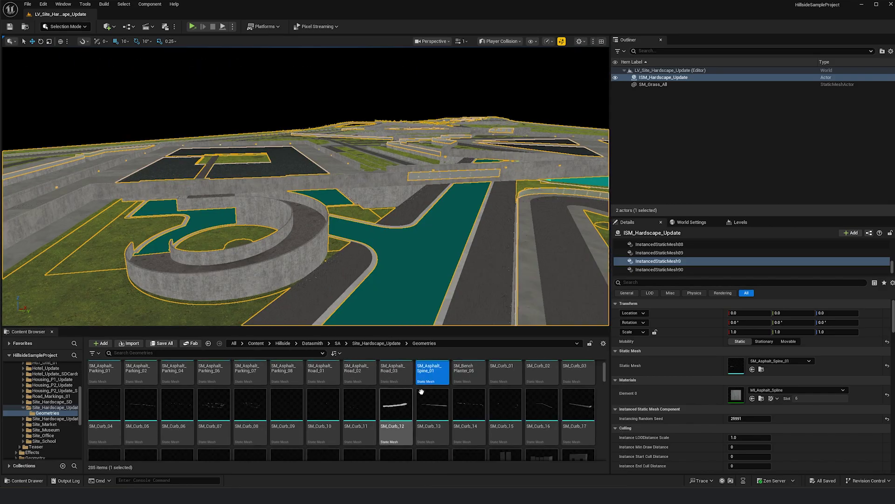
{"action": "left_click", "coordinate": [396, 380]}
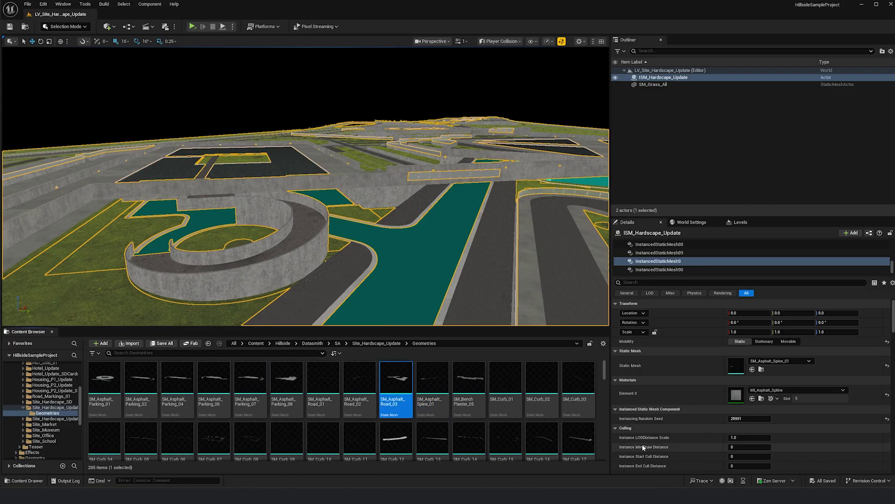
{"action": "key", "text": "ctrl+a"}
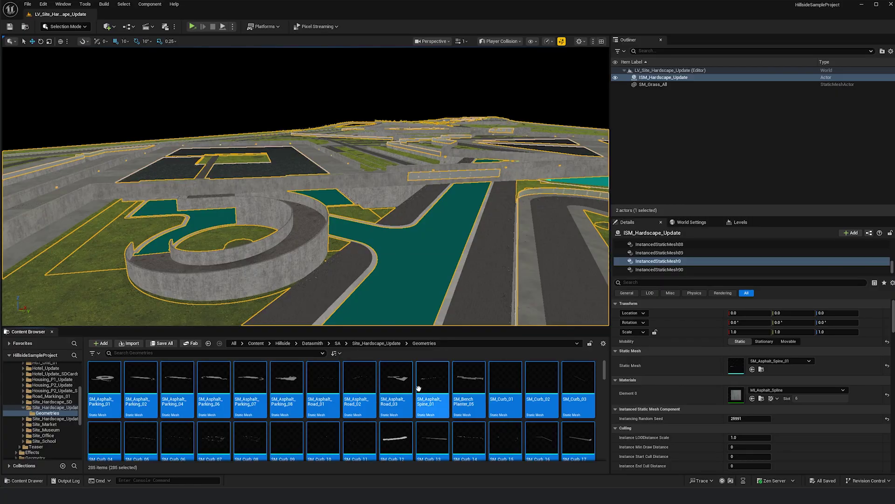
{"action": "right_click", "coordinate": [397, 389]}
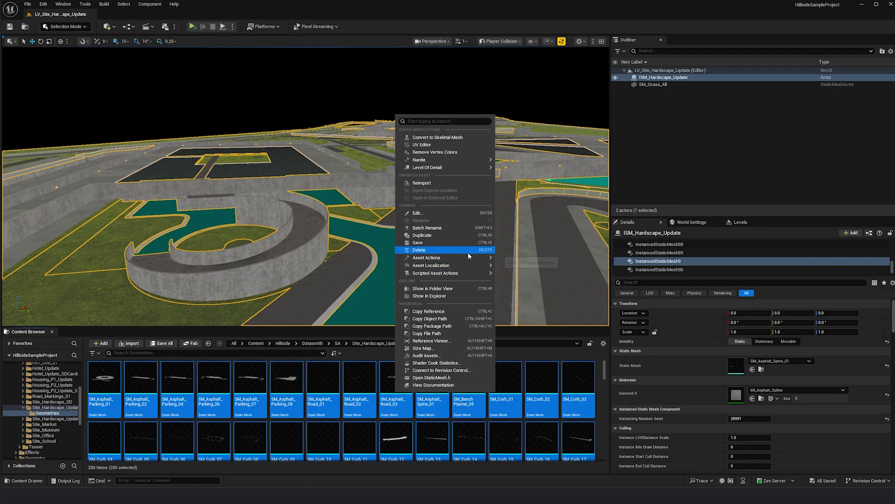
{"action": "mouse_move", "coordinate": [466, 259]}
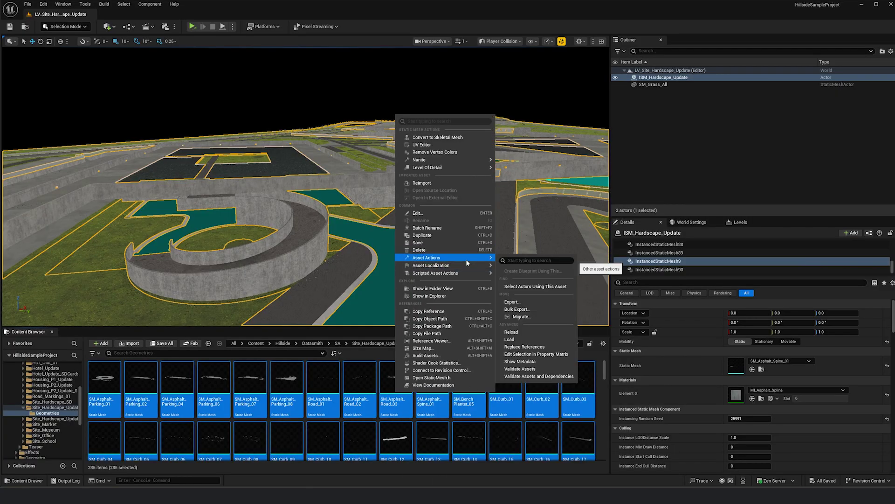
{"action": "left_click", "coordinate": [555, 354]}
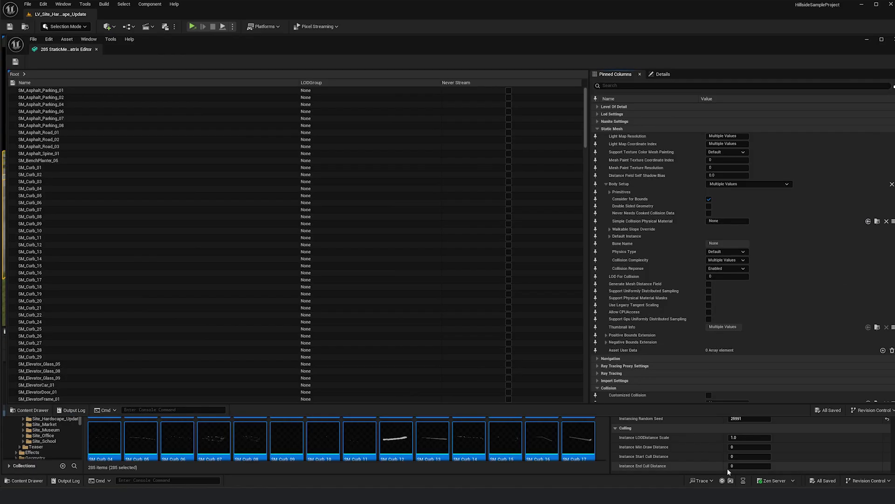
Set Collision Complexity to Use Complex Collision As Simple for all meshes in the Property Matrix and save them.
{"action": "type", "text": "collision comple"}
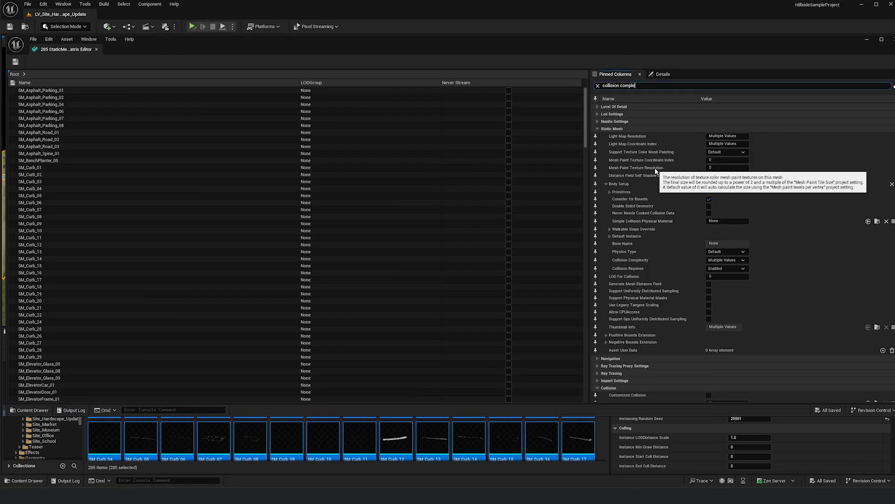
{"action": "type", "text": "xity"}
{"action": "left_click", "coordinate": [328, 98]}
{"action": "left_click", "coordinate": [233, 119]}
{"action": "key", "text": "ctrl+a"}
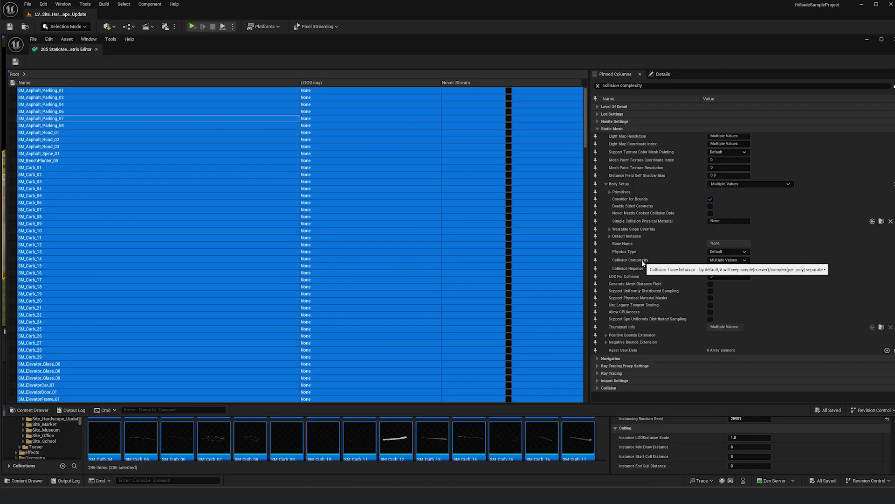
{"action": "left_click", "coordinate": [718, 259]}
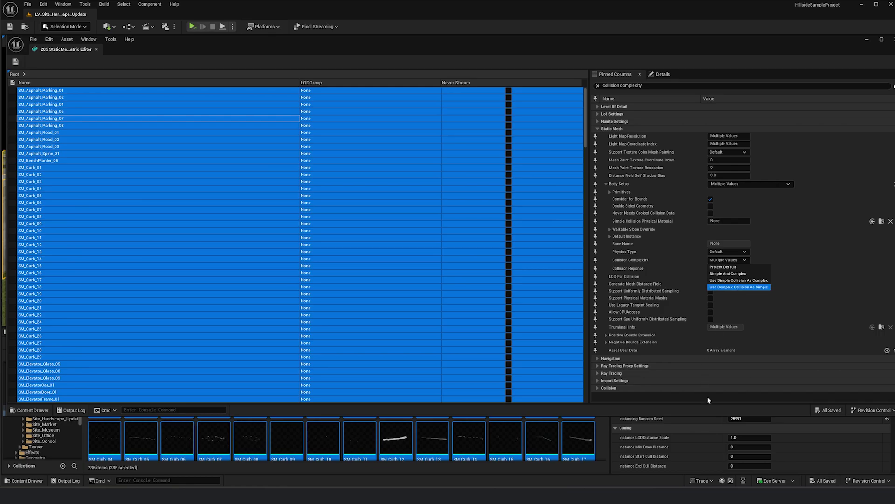
{"action": "key", "text": "Return"}
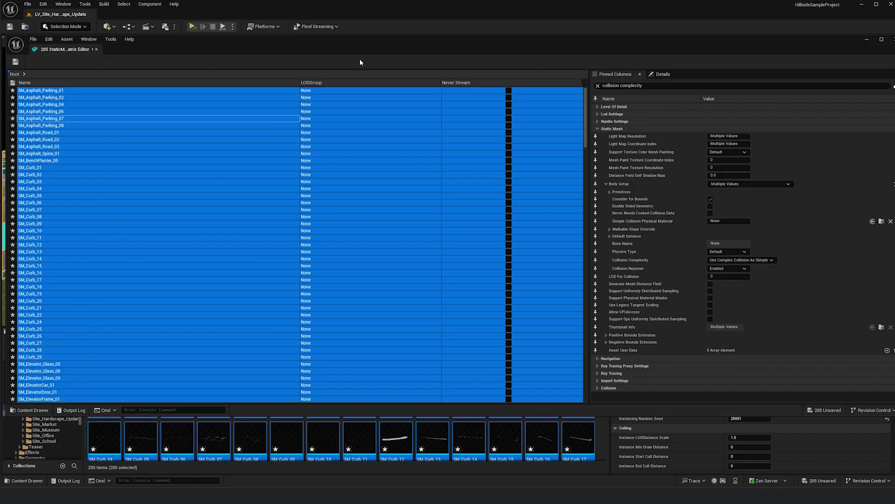
{"action": "left_click_drag", "start_coordinate": [391, 44], "coordinate": [394, 39]}
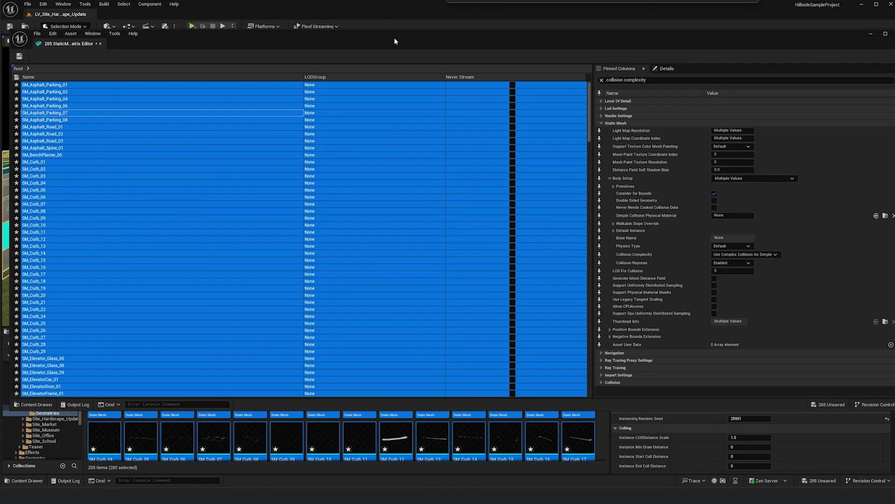
{"action": "left_click", "coordinate": [20, 57]}
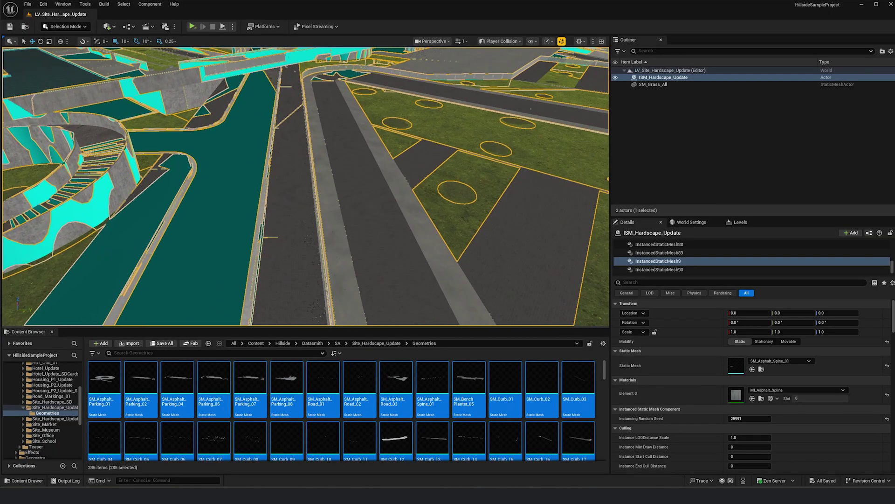
Examine the collision coverage across the whole hardscape in the Player Collision view.
{"action": "right_click_drag", "start_coordinate": [303, 187], "coordinate": [259, 129]}
{"action": "left_click", "coordinate": [259, 138]}
{"action": "right_click_drag", "start_coordinate": [389, 195], "coordinate": [329, 201]}
{"action": "right_click_drag", "start_coordinate": [226, 173], "coordinate": [226, 172]}
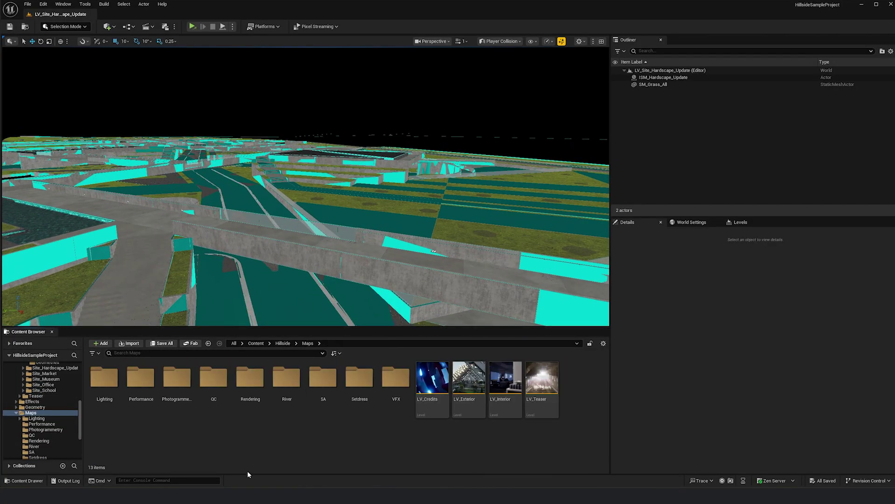
Reopen the LV_Exterior level and test the walking mode on the road in the game preview.
{"action": "left_click", "coordinate": [456, 414]}
{"action": "double_click", "coordinate": [456, 414]}
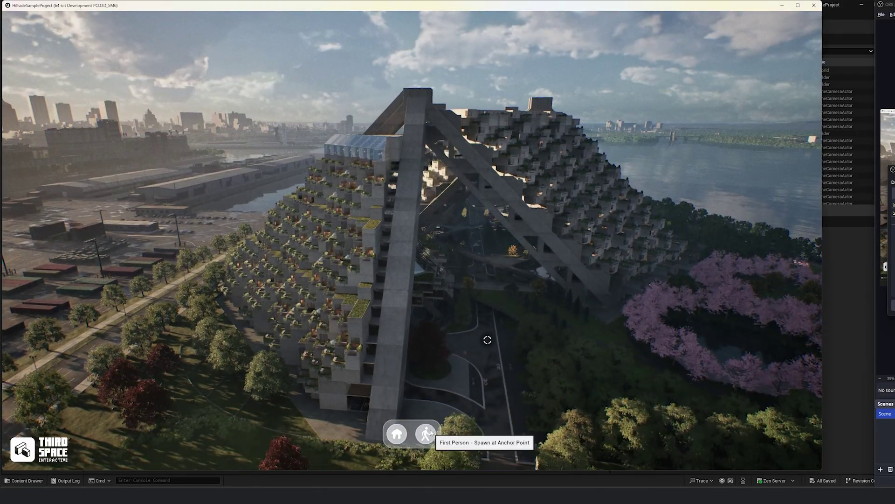
{"action": "left_click", "coordinate": [426, 434]}
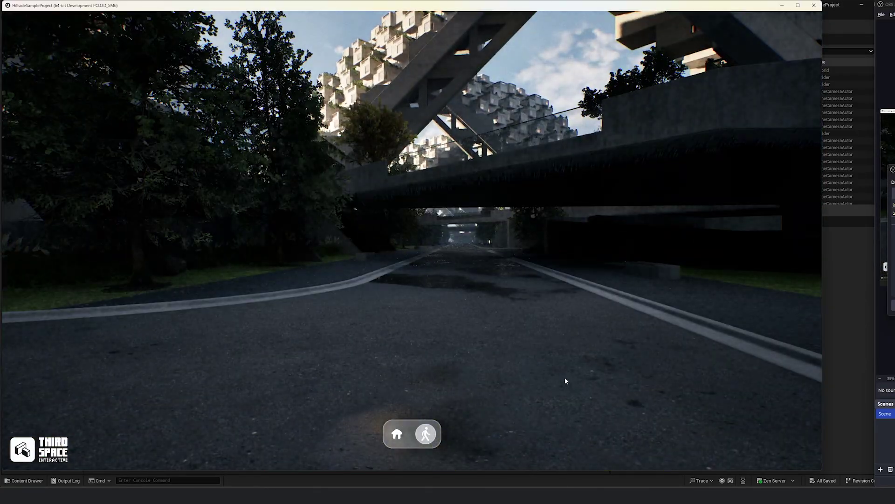
{"action": "left_click_drag", "start_coordinate": [566, 379], "coordinate": [237, 434]}
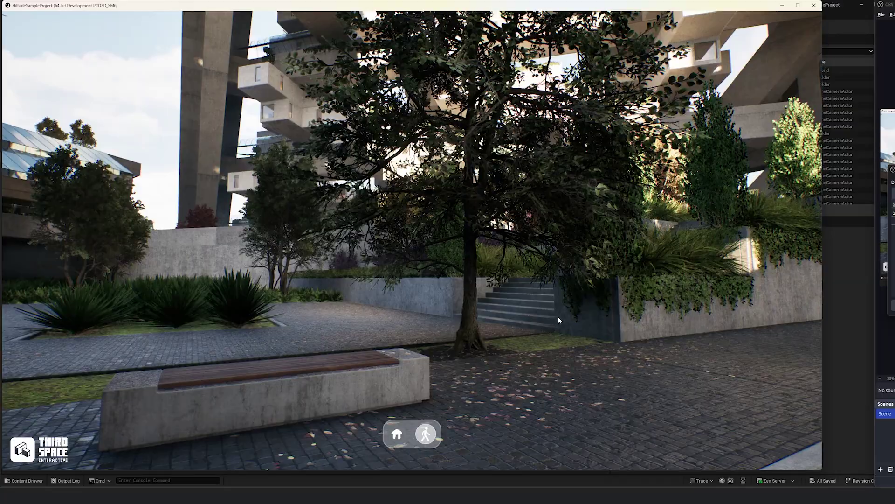
Walk from the road past the tree and up the planted concrete stairs to test the hardscape collision, looking around toward the buildings.
{"action": "left_click", "coordinate": [548, 326]}
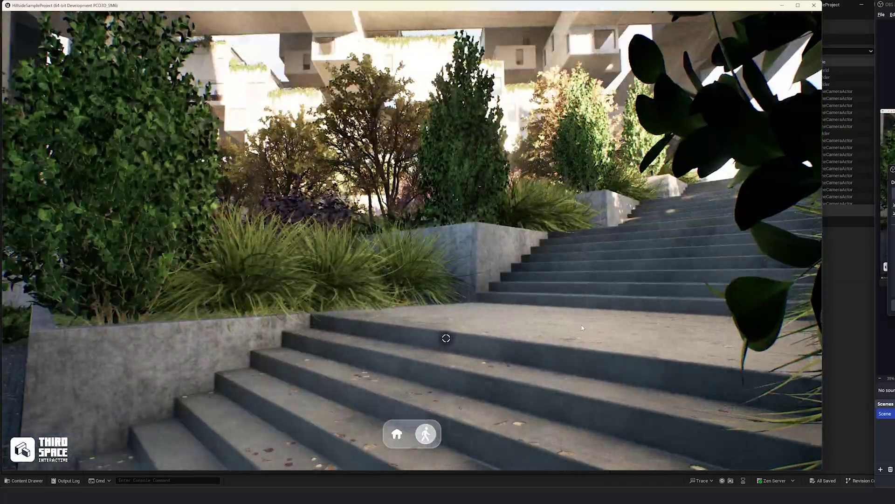
{"action": "left_click", "coordinate": [582, 328]}
{"action": "left_click", "coordinate": [747, 323]}
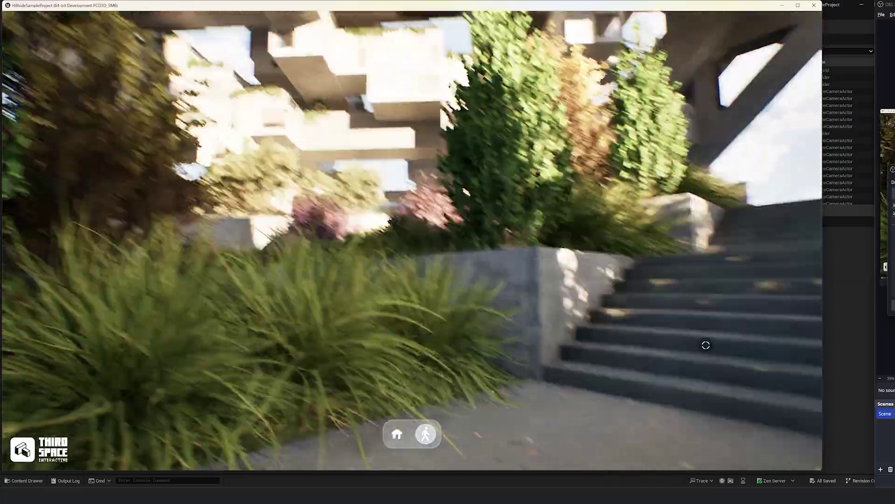
{"action": "left_click_drag", "start_coordinate": [705, 344], "coordinate": [485, 251]}
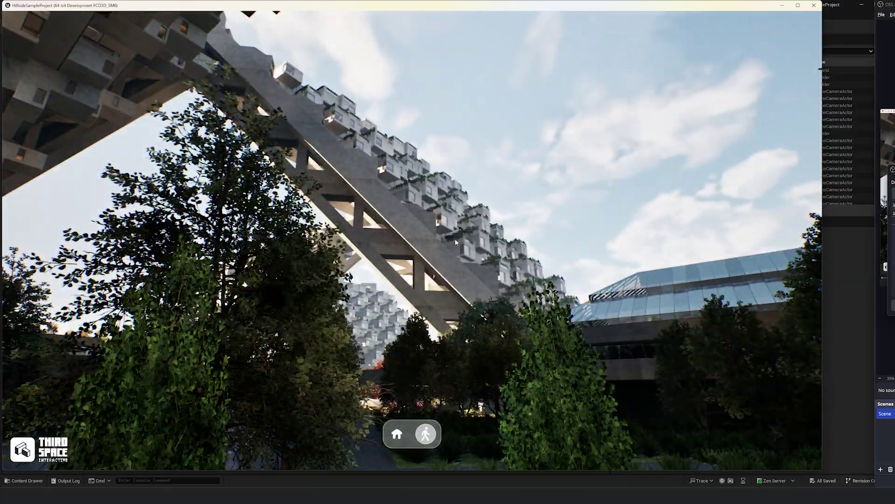
Zoom in on the stacked housing modules in walking mode and switch the navigation to Third Person orbit.
{"action": "scroll", "coordinate": [485, 252], "scroll_direction": "up", "scroll_amount": 5}
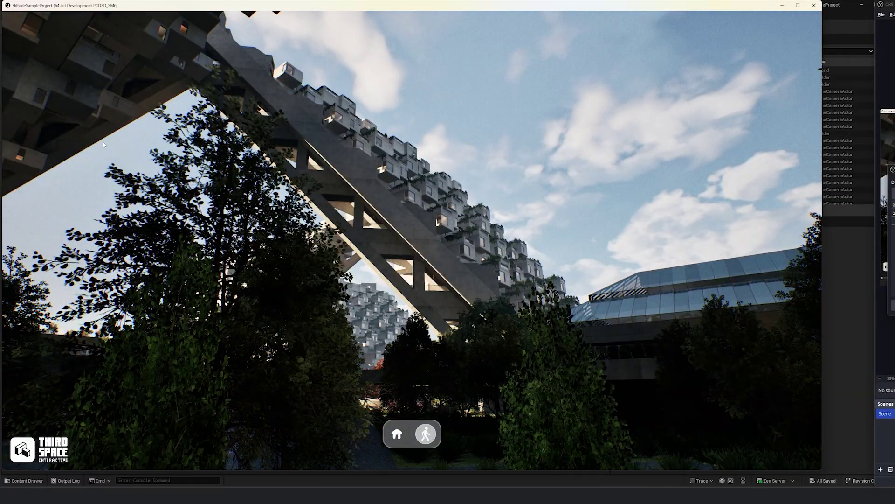
{"action": "left_click", "coordinate": [58, 102]}
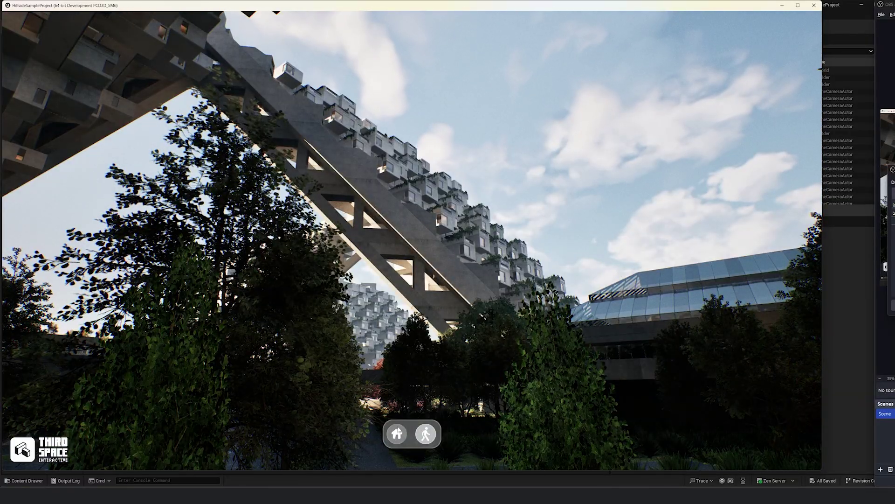
{"action": "left_click", "coordinate": [406, 432]}
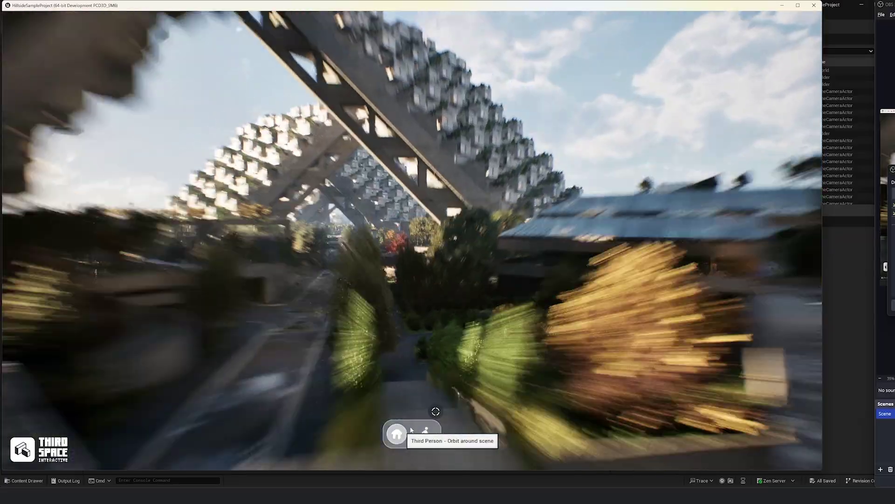